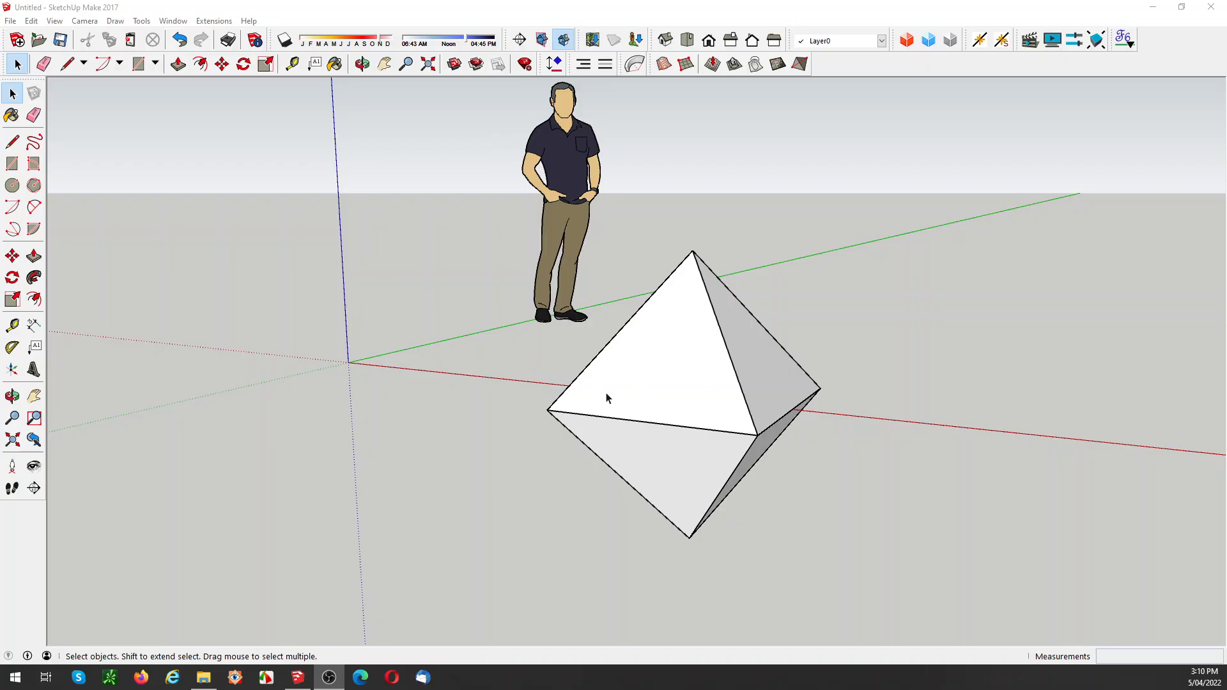
# Draw a 1 m line from the origin along the positive red axis
pyautogui.moveTo(607, 392); pyautogui.dragTo(740, 381, button='middle')
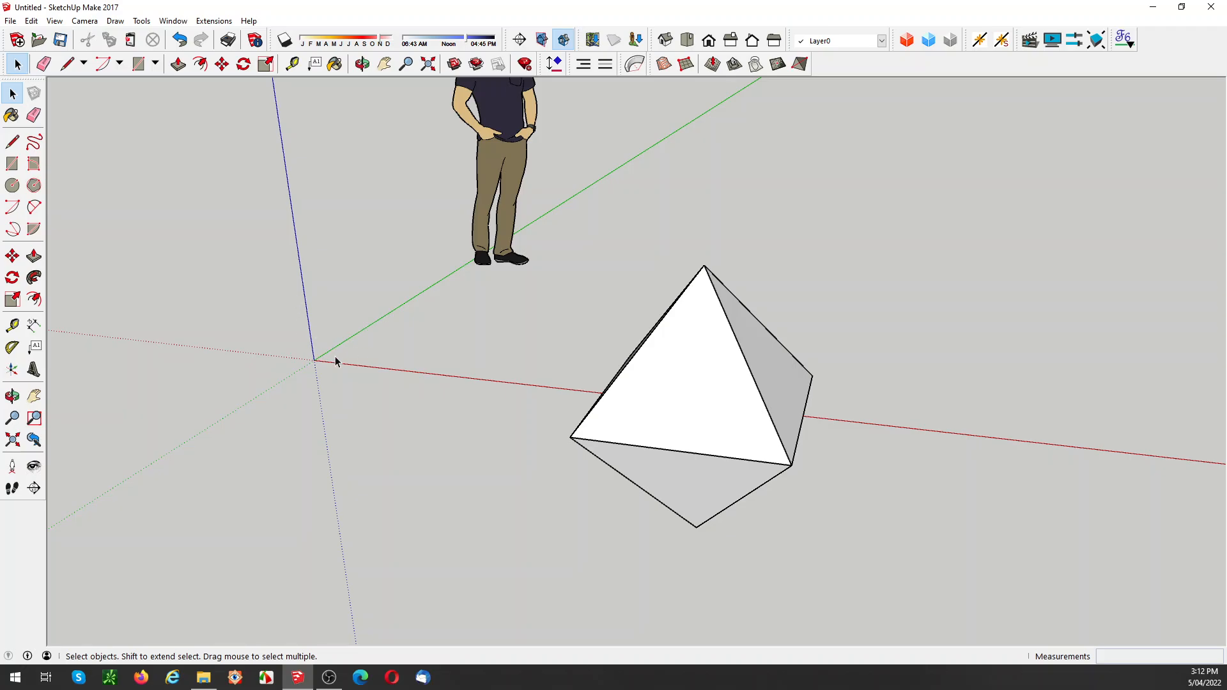
pyautogui.press('l')
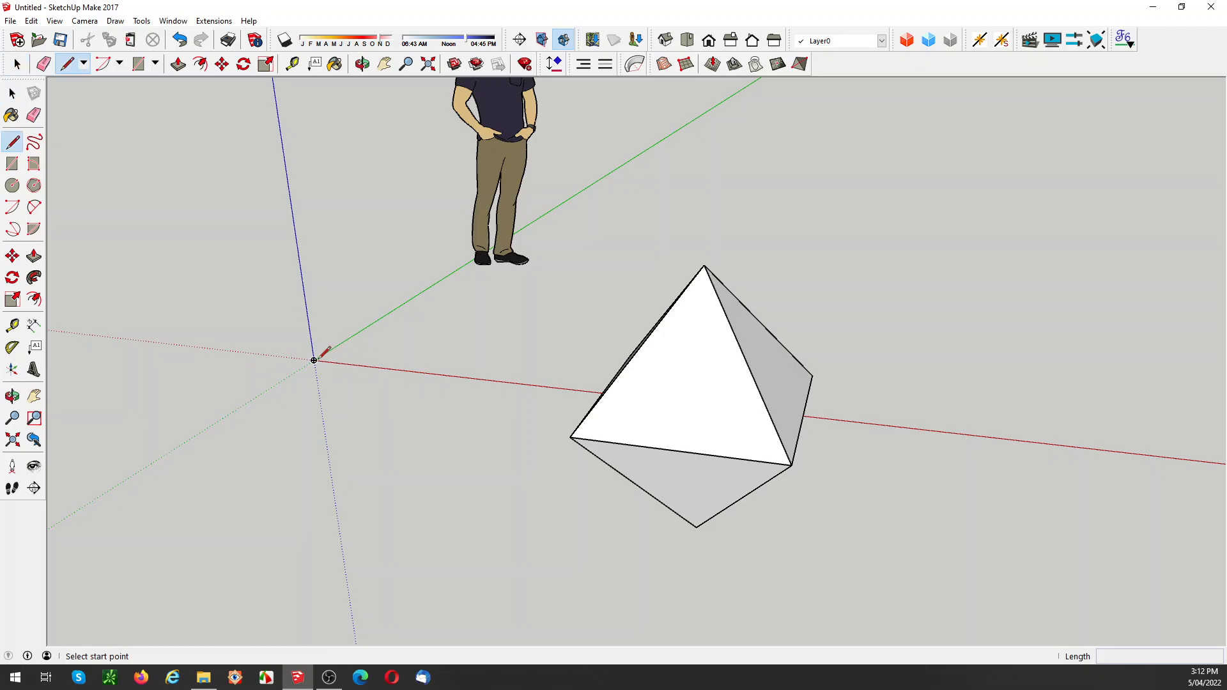
pyautogui.click(315, 358)
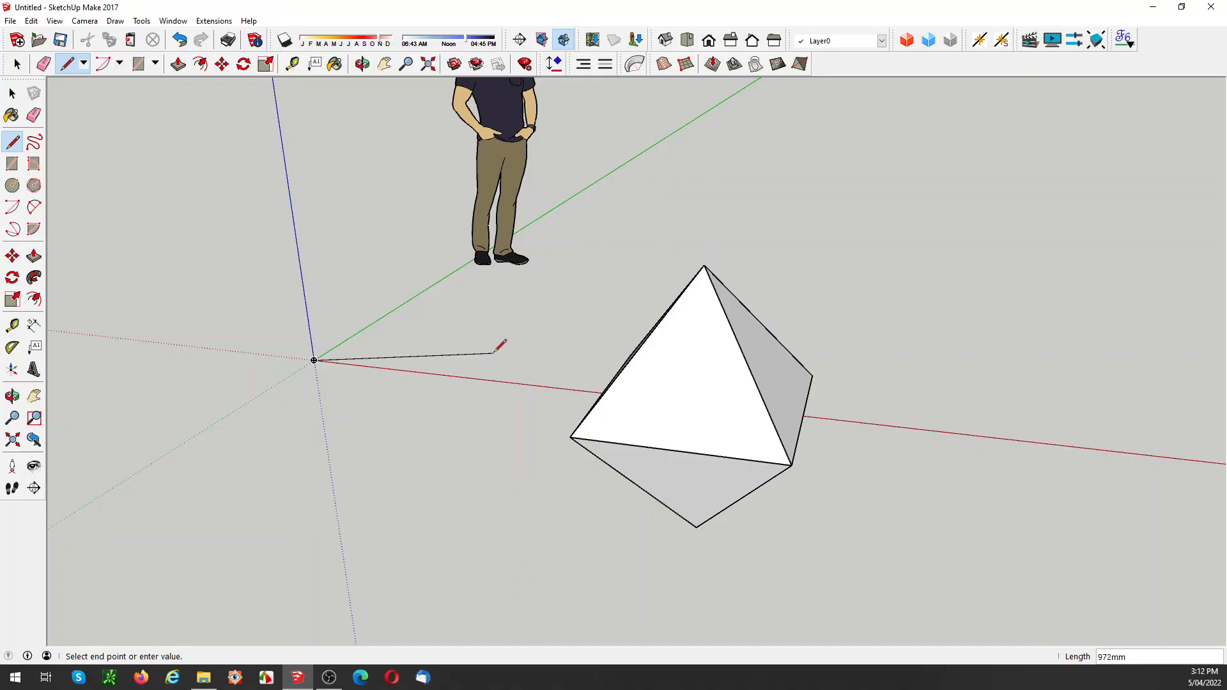
pyautogui.write('1')
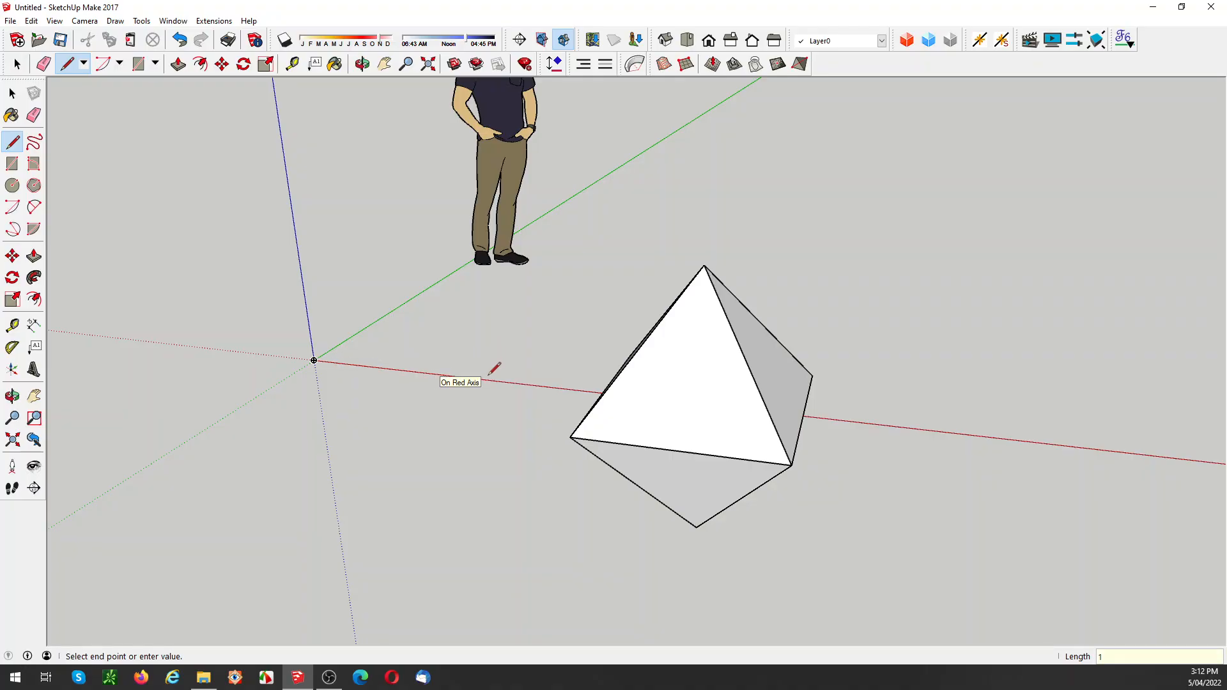
pyautogui.write('m')
pyautogui.press('Return')
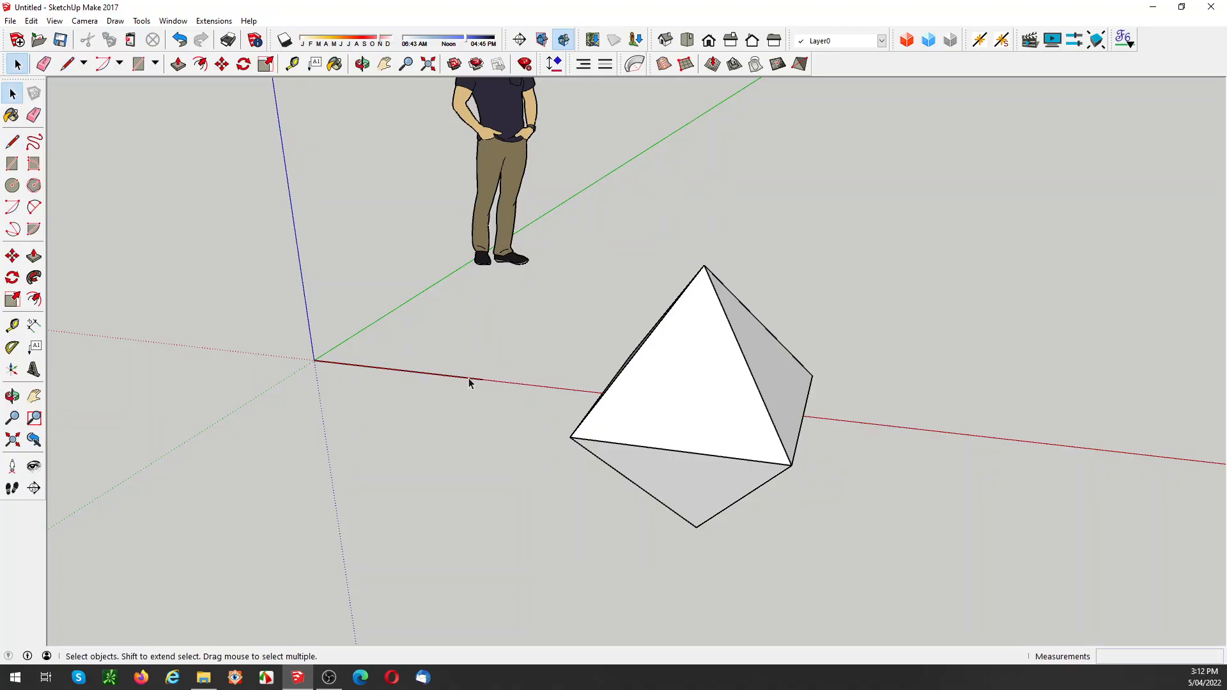
# Draw two more lines from the origin, 1 m along the negative green axis and 1000 mm up the blue axis
pyautogui.click(314, 360)
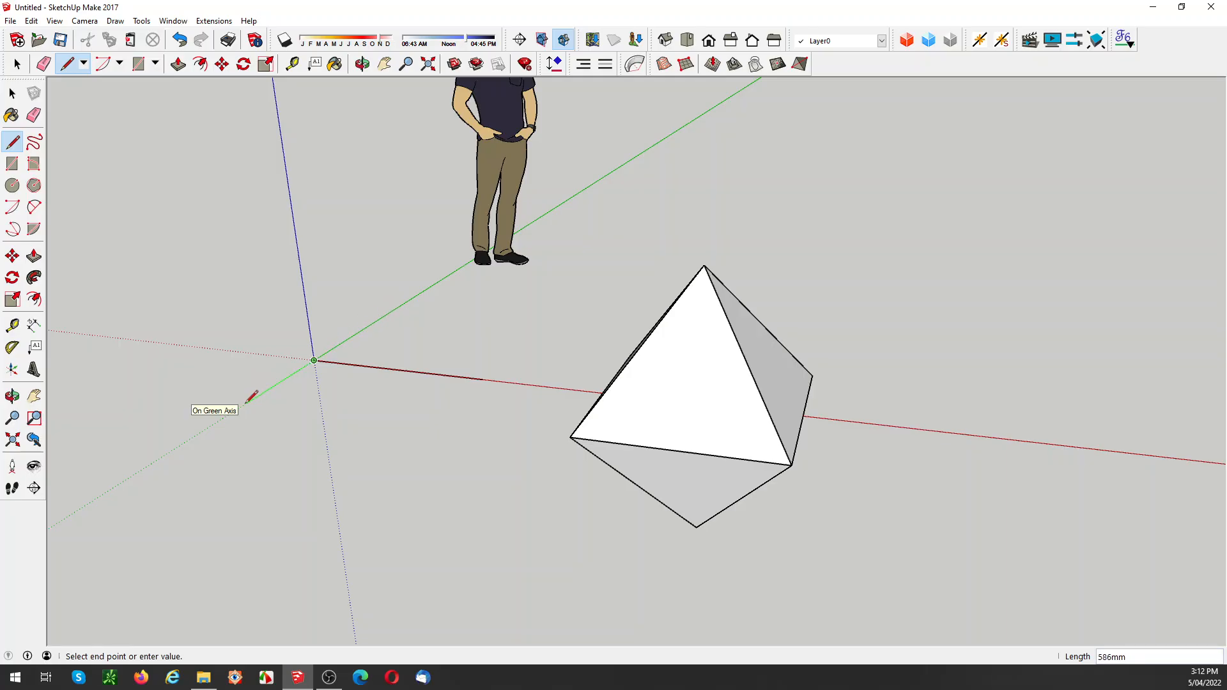
pyautogui.write('1m')
pyautogui.press('Return')
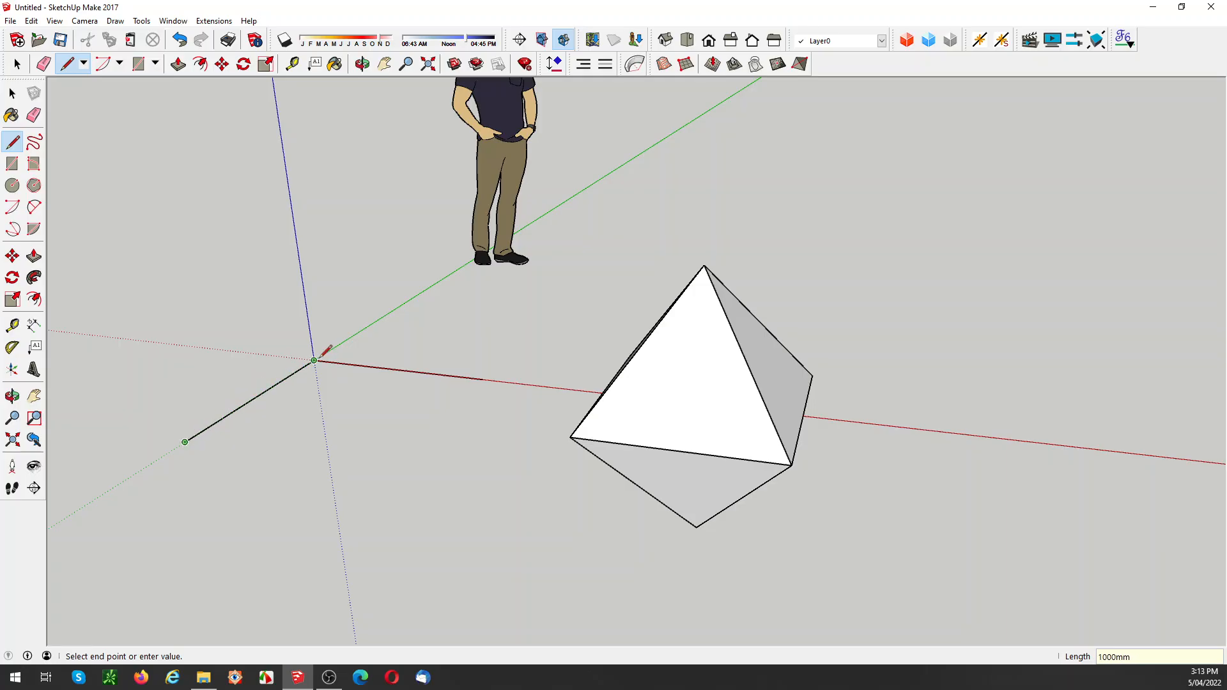
pyautogui.press('Escape')
pyautogui.click(314, 359)
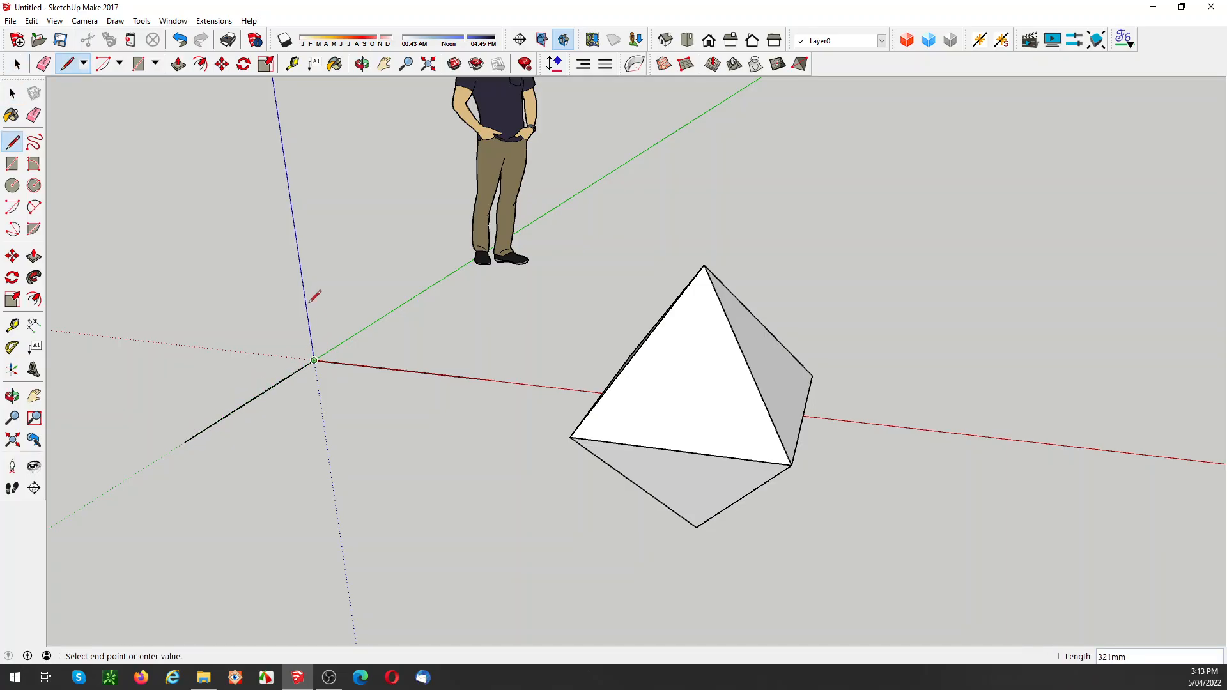
pyautogui.write('1000')
pyautogui.press('Return')
pyautogui.press('space')
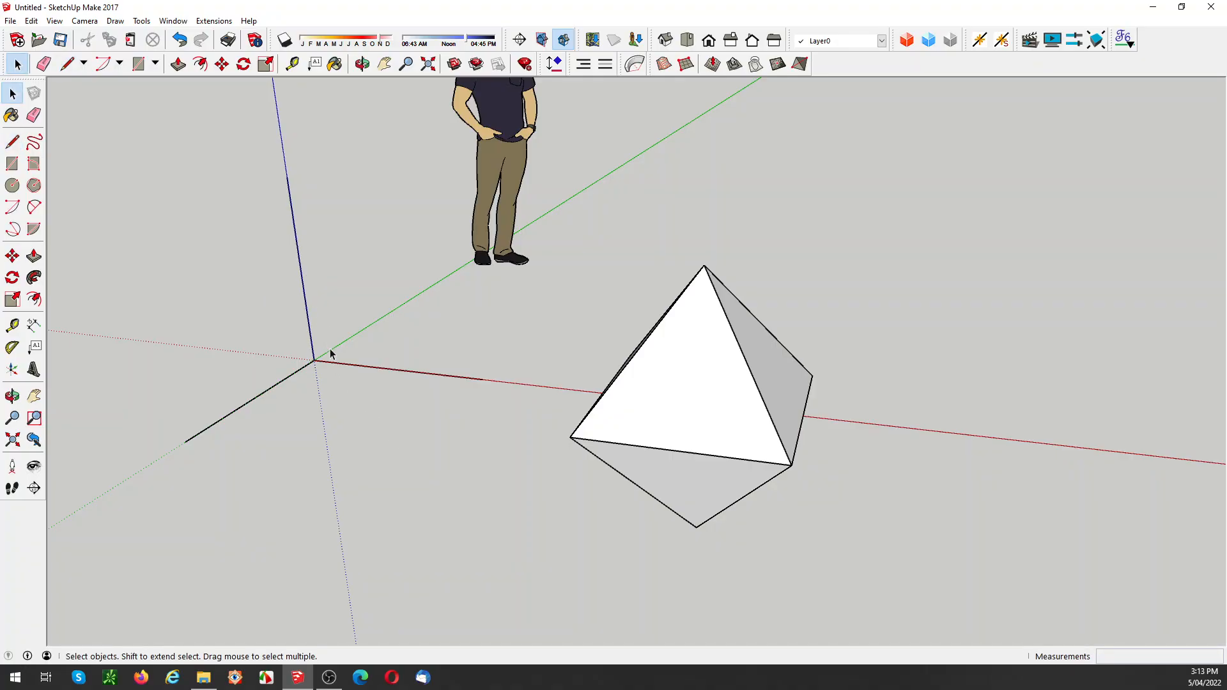
# Select the three axis lines meeting at the origin and make them a group
pyautogui.click(304, 366)
pyautogui.rightClick(313, 360)
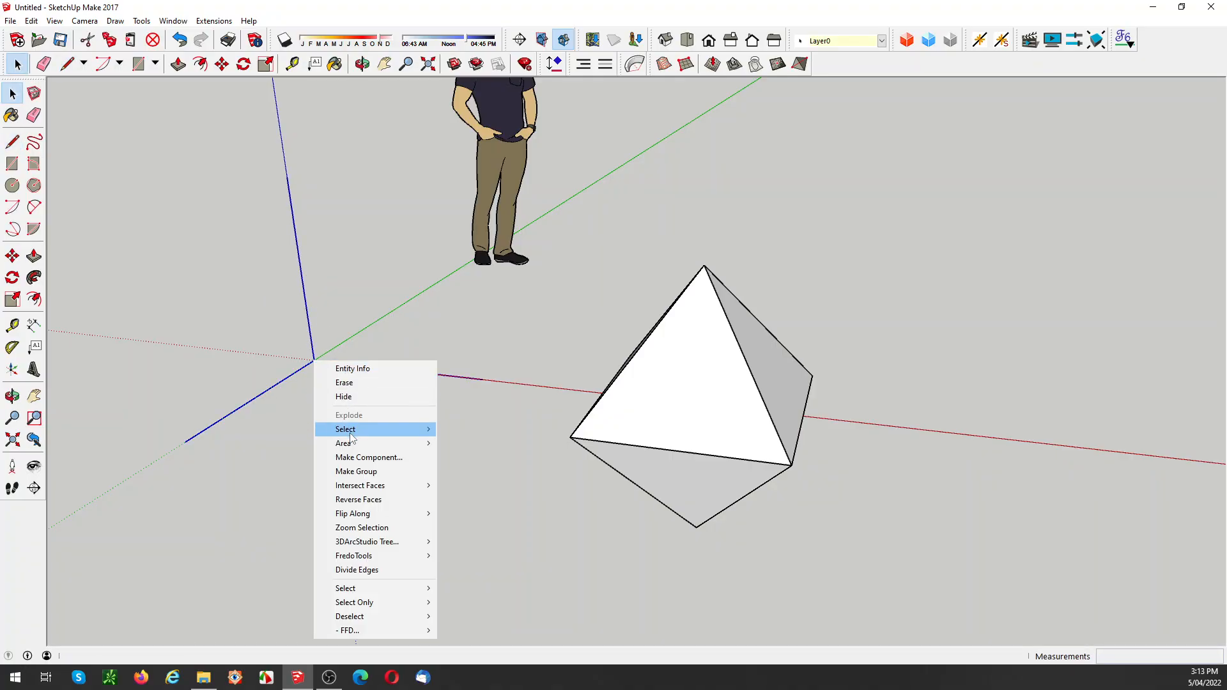
pyautogui.click(355, 471)
pyautogui.click(521, 424)
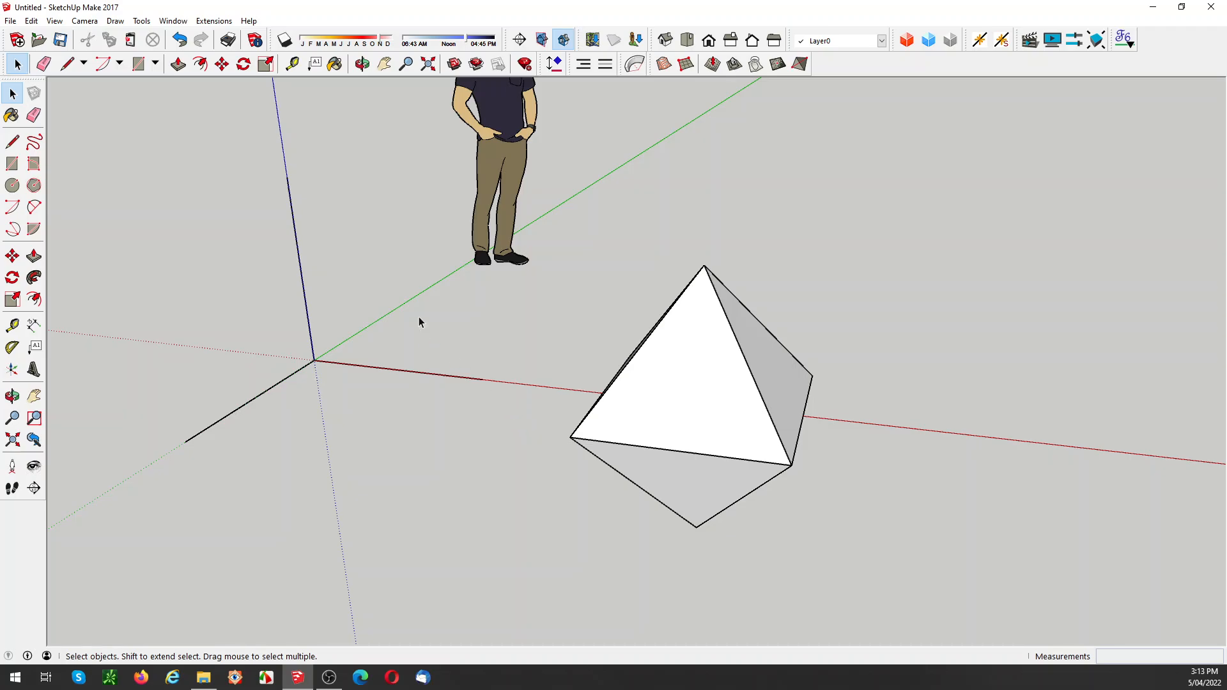
# Draw a triangular face joining the free ends of the three axis lines
pyautogui.press('l')
pyautogui.click(287, 178)
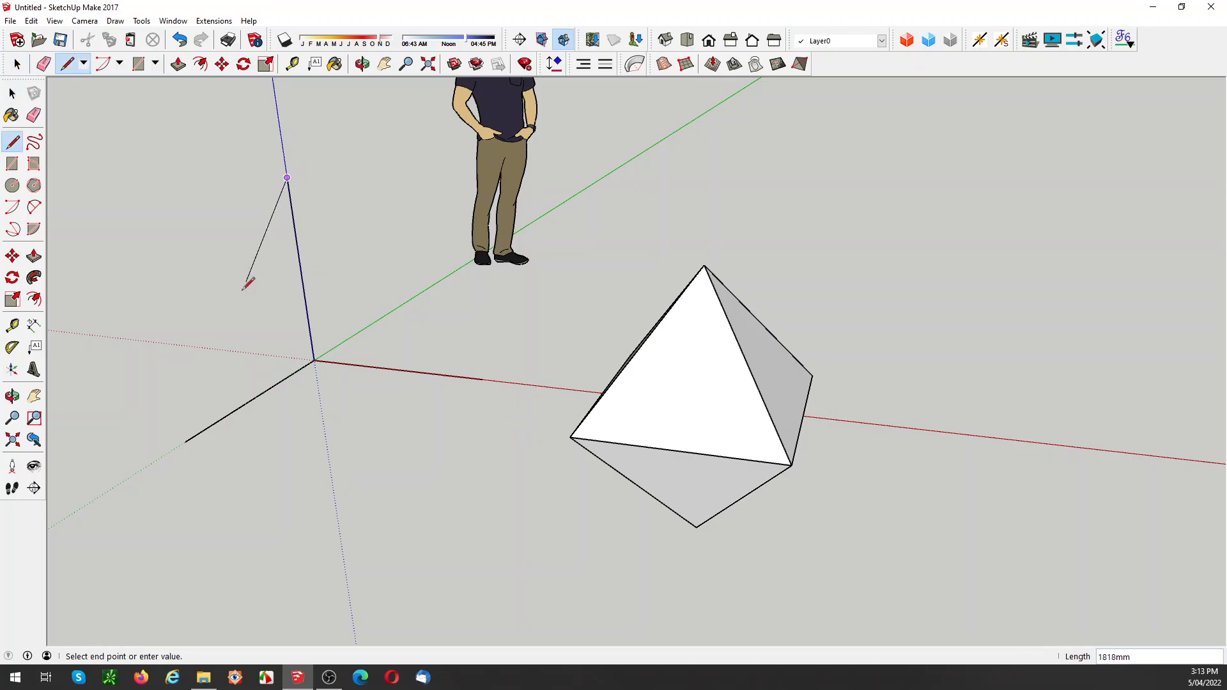
pyautogui.click(185, 441)
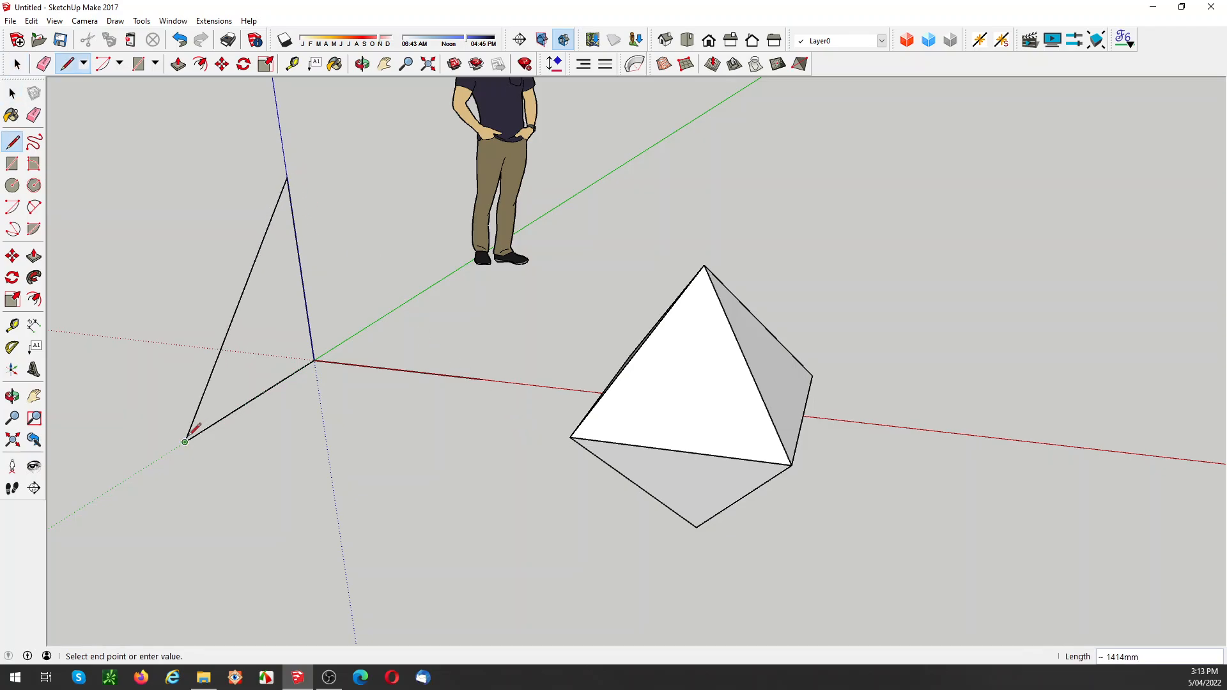
pyautogui.click(482, 379)
pyautogui.click(287, 177)
pyautogui.press('space')
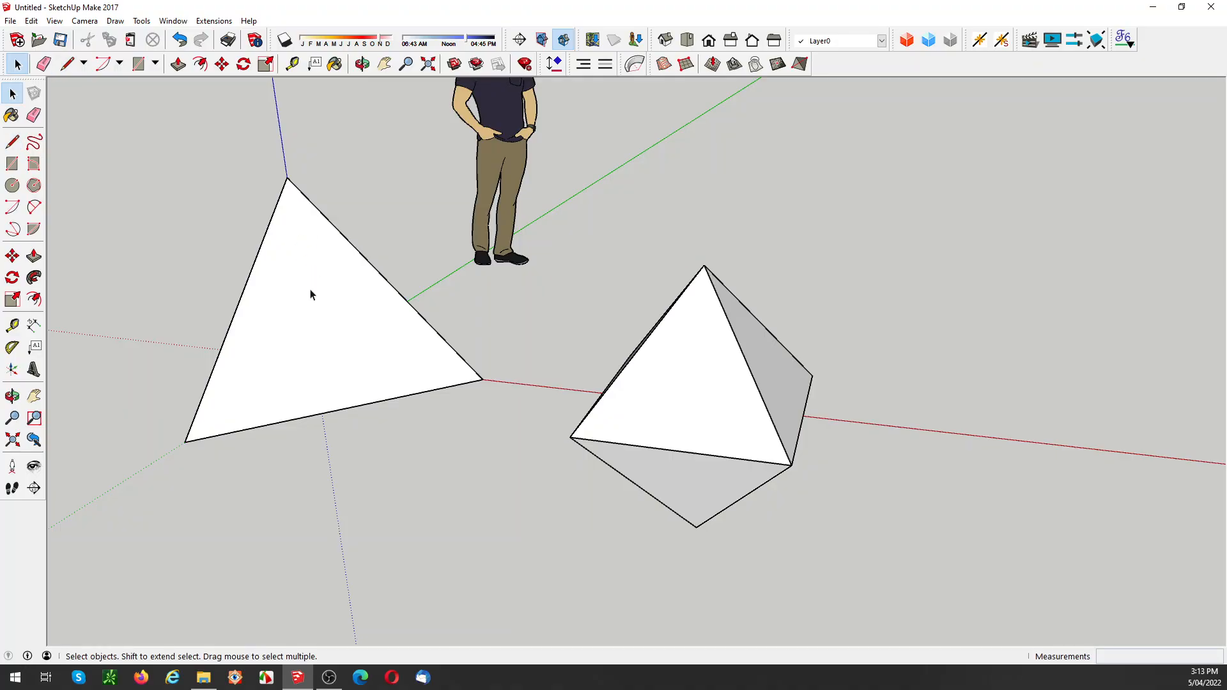
# Make the triangular face and its edges a separate group
pyautogui.doubleClick(310, 294)
pyautogui.rightClick(310, 294)
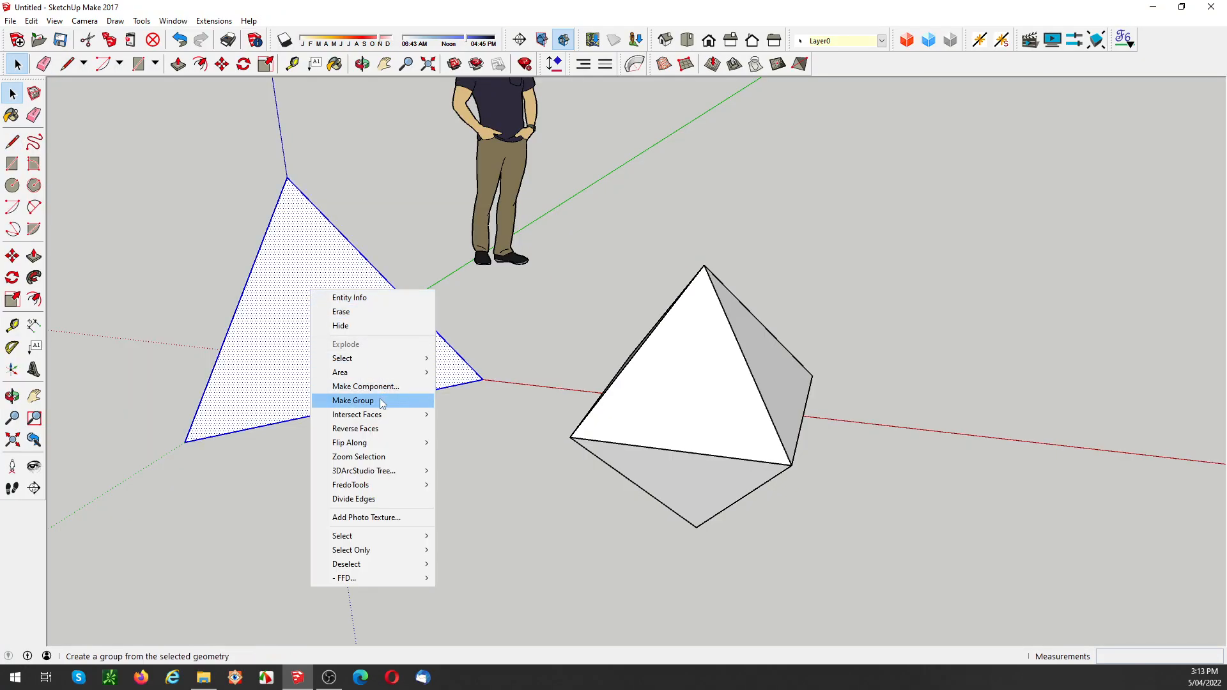
pyautogui.click(383, 400)
pyautogui.click(478, 442)
# Inspect the triangle from several sides and measure its bottom edge between the green-axis and red-axis corners
pyautogui.moveTo(345, 392); pyautogui.dragTo(495, 364, button='middle')
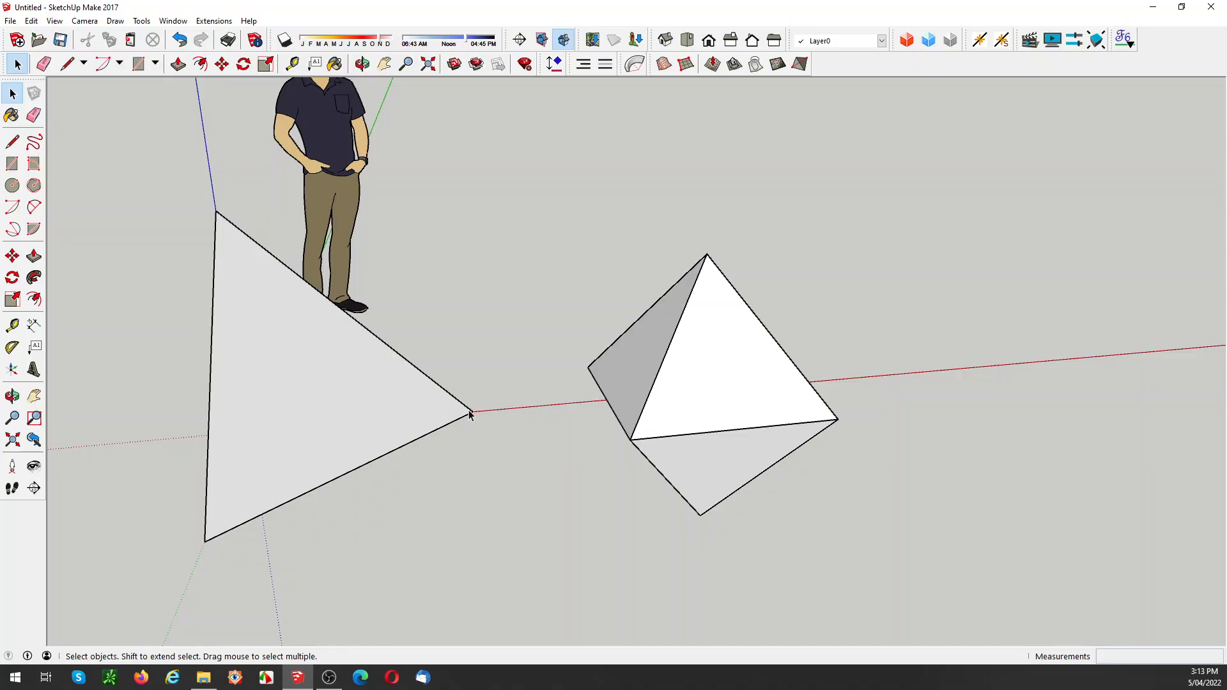
pyautogui.moveTo(291, 449); pyautogui.dragTo(414, 521, button='middle')
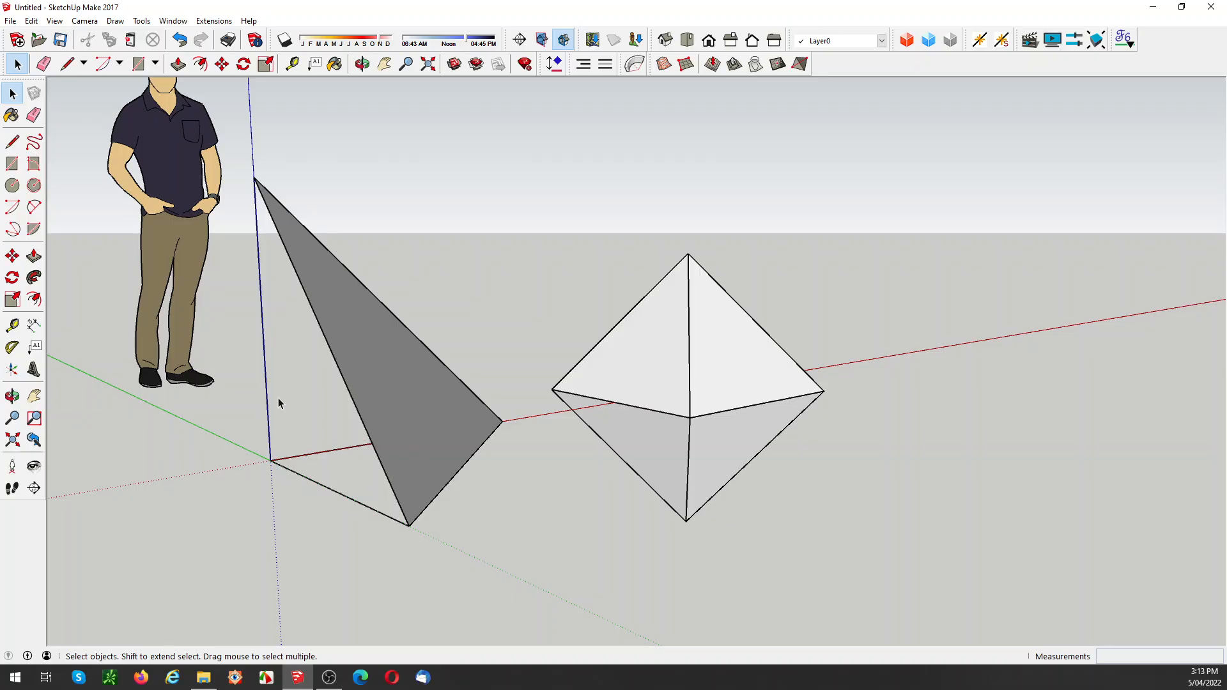
pyautogui.moveTo(266, 372); pyautogui.dragTo(479, 471, button='middle')
pyautogui.moveTo(784, 590); pyautogui.dragTo(301, 431, button='middle')
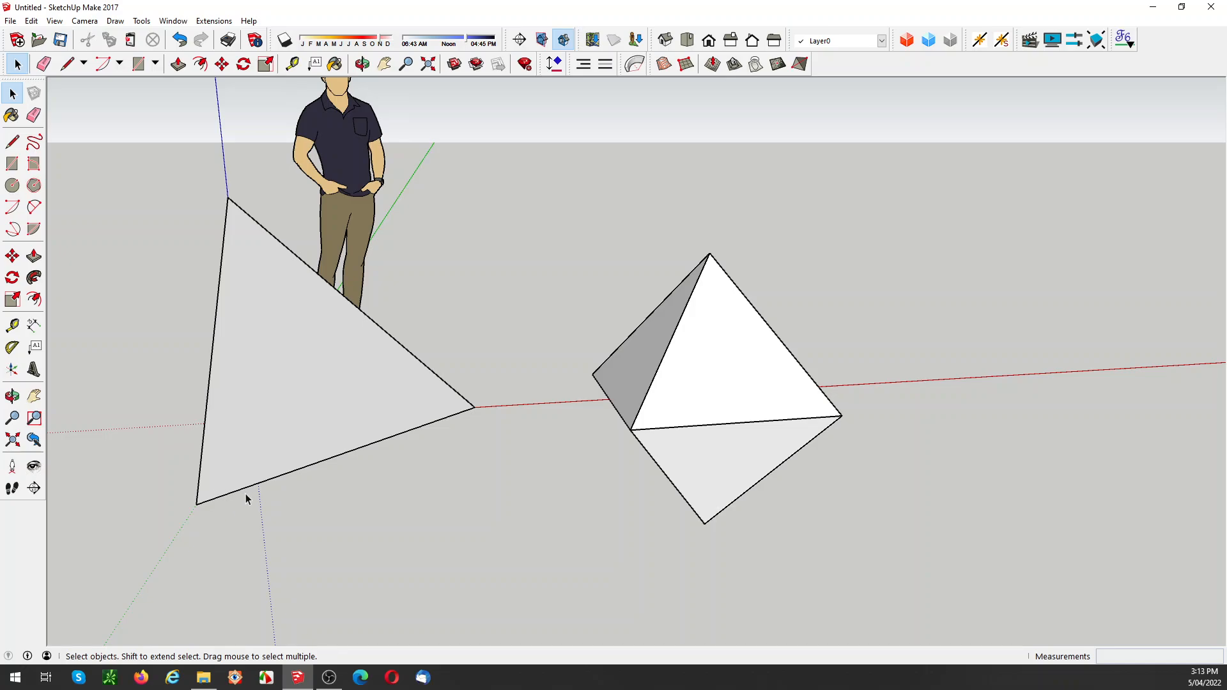
pyautogui.press('d')
pyautogui.click(196, 505)
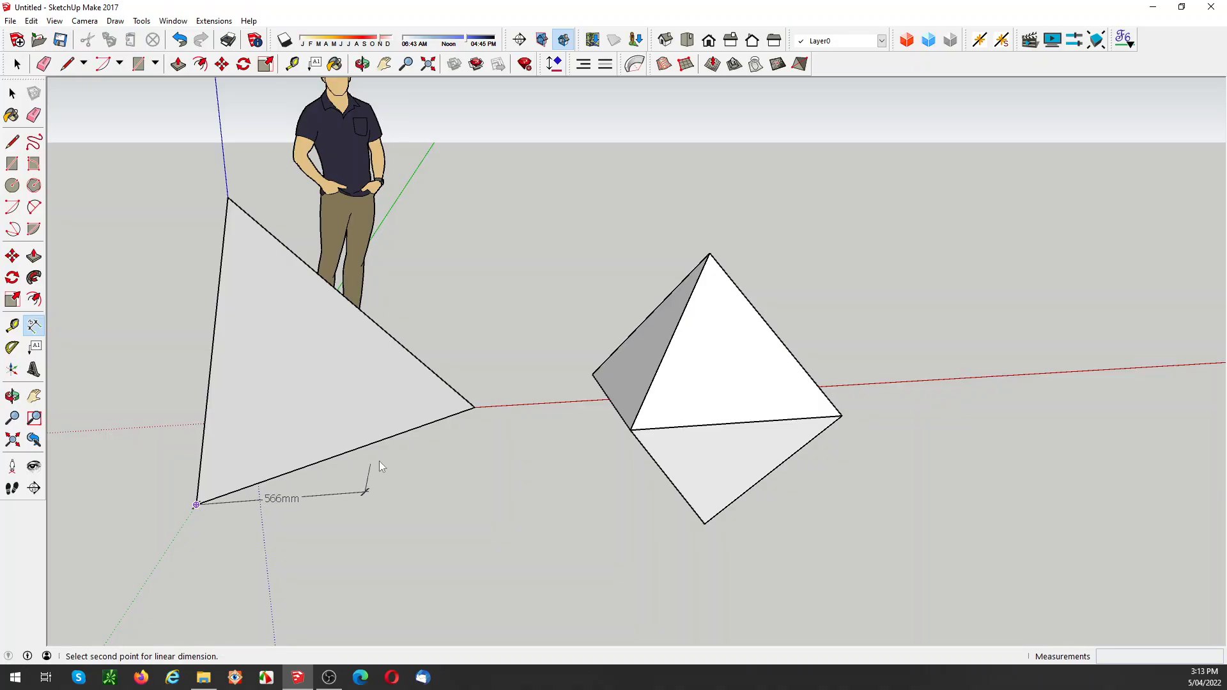
pyautogui.press('l')
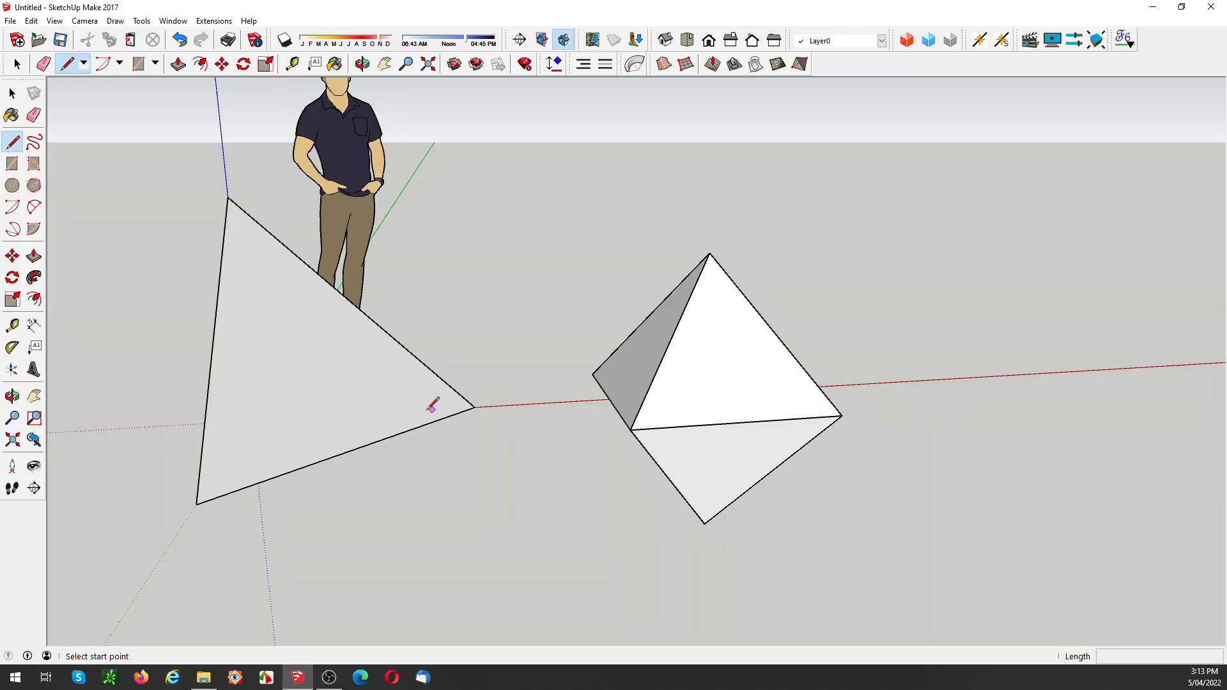
pyautogui.click(196, 504)
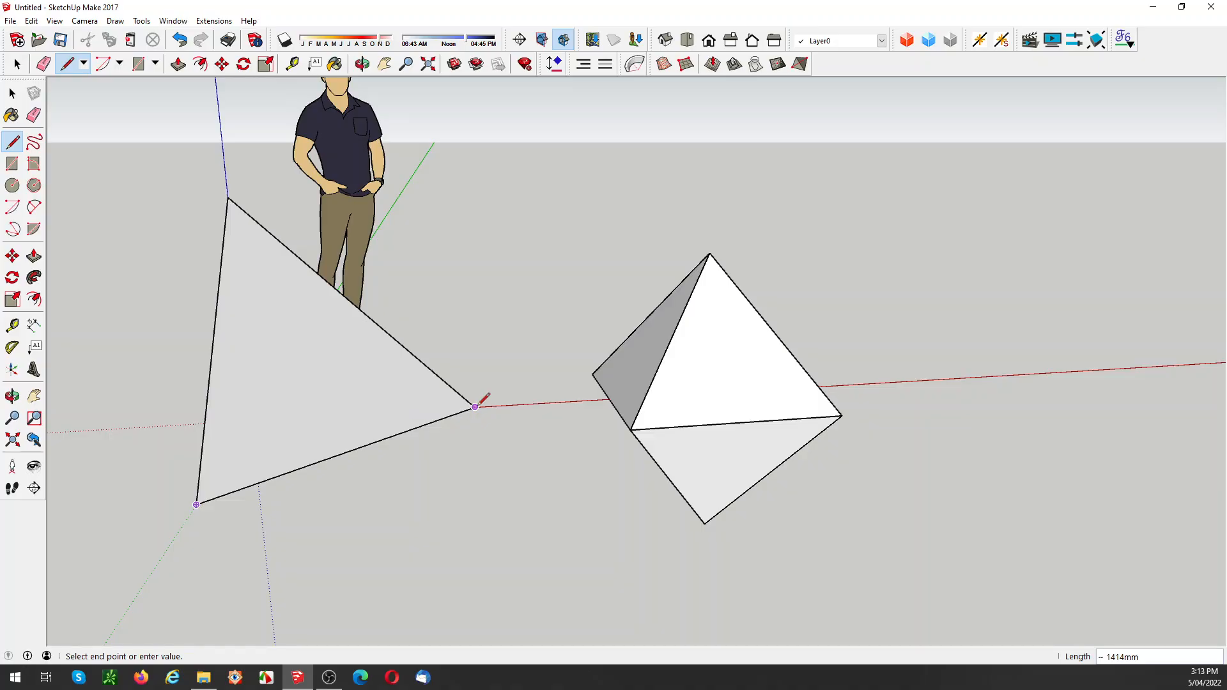
pyautogui.press('space')
# Rotate the triangle group 45 degrees about the vertical axis through its apex
pyautogui.moveTo(126, 407); pyautogui.dragTo(383, 398, button='middle')
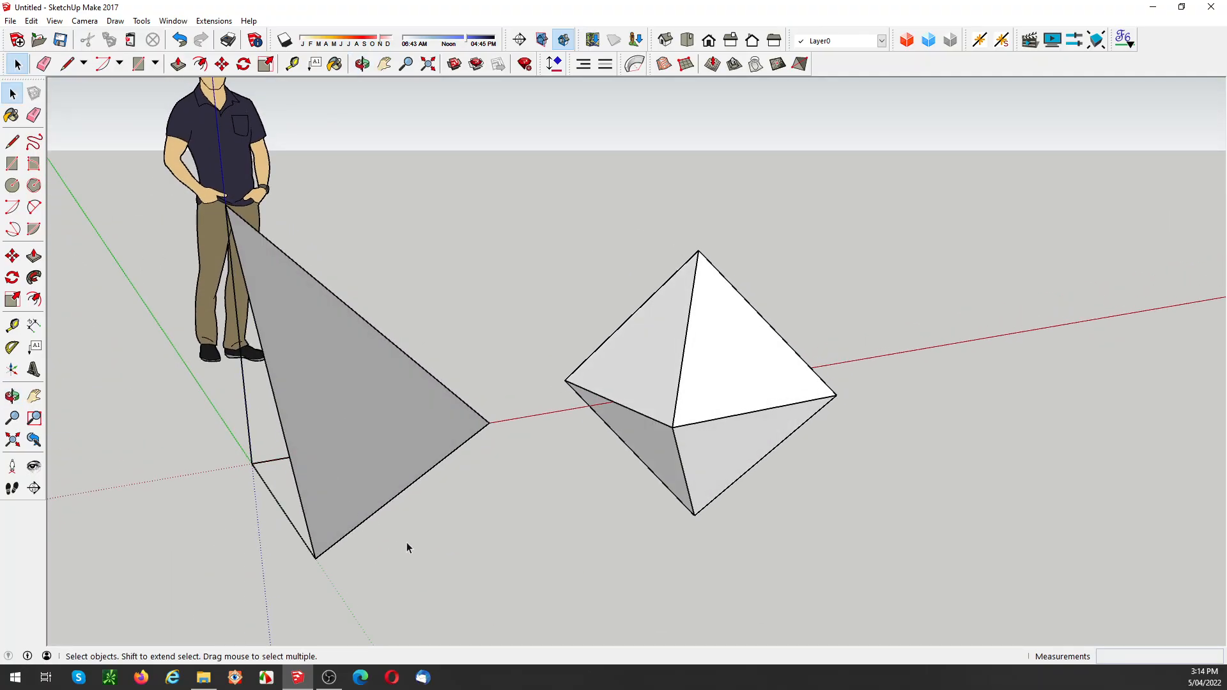
pyautogui.moveTo(542, 445); pyautogui.dragTo(477, 560, button='middle')
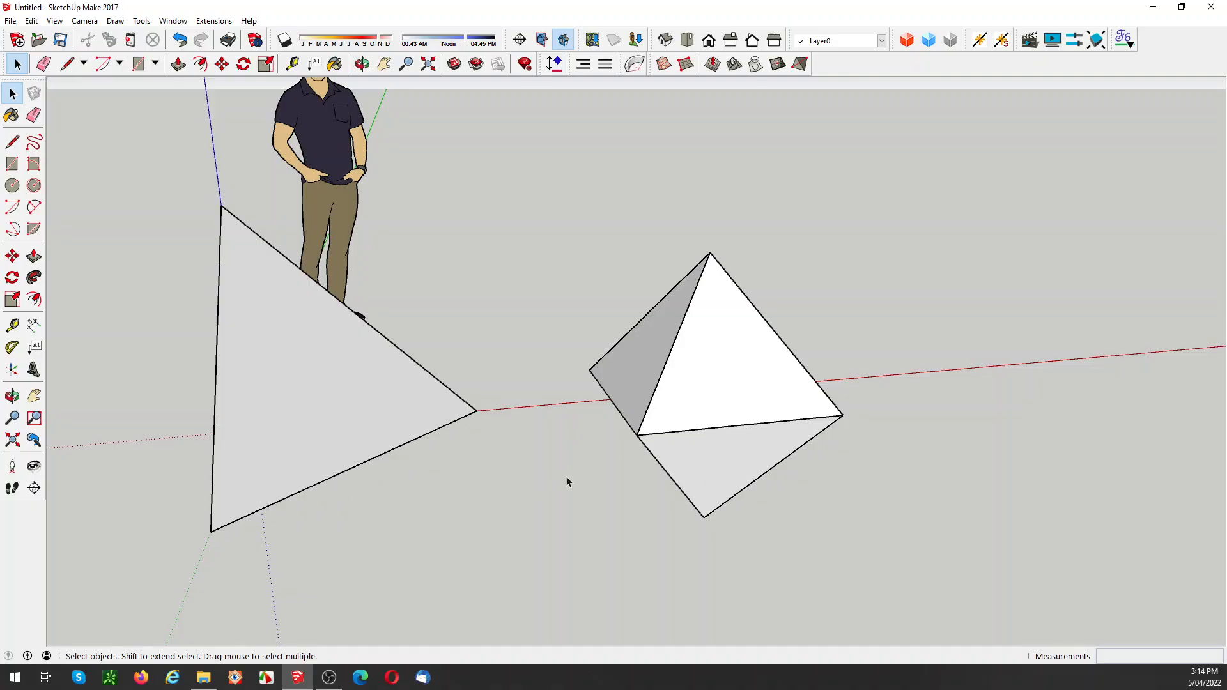
pyautogui.moveTo(587, 478); pyautogui.dragTo(593, 474, button='middle')
pyautogui.click(393, 409)
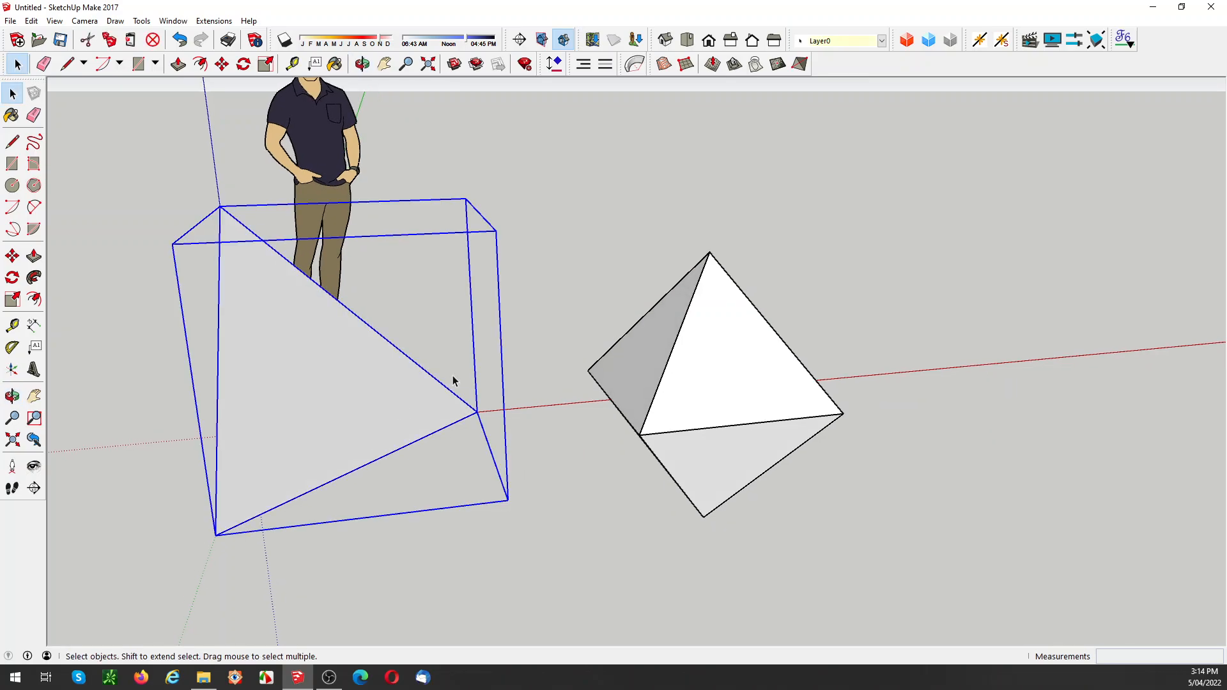
pyautogui.moveTo(268, 428); pyautogui.dragTo(458, 441, button='middle')
pyautogui.scroll(-3, 479, 447)
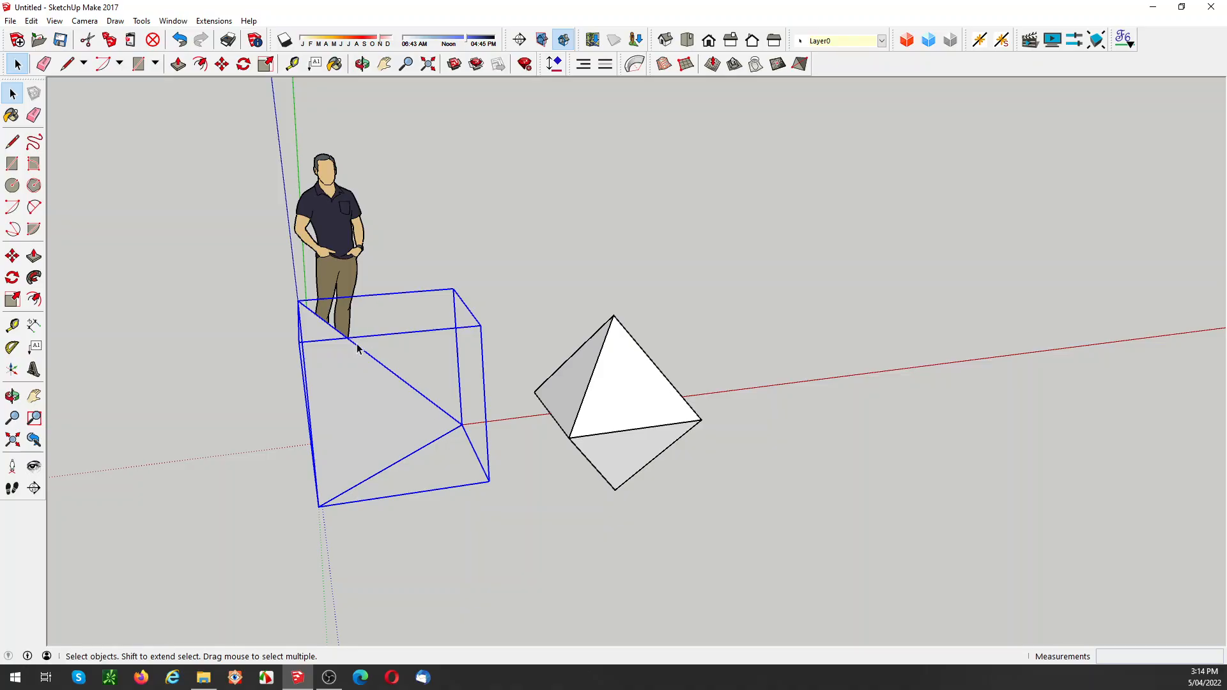
pyautogui.press('q')
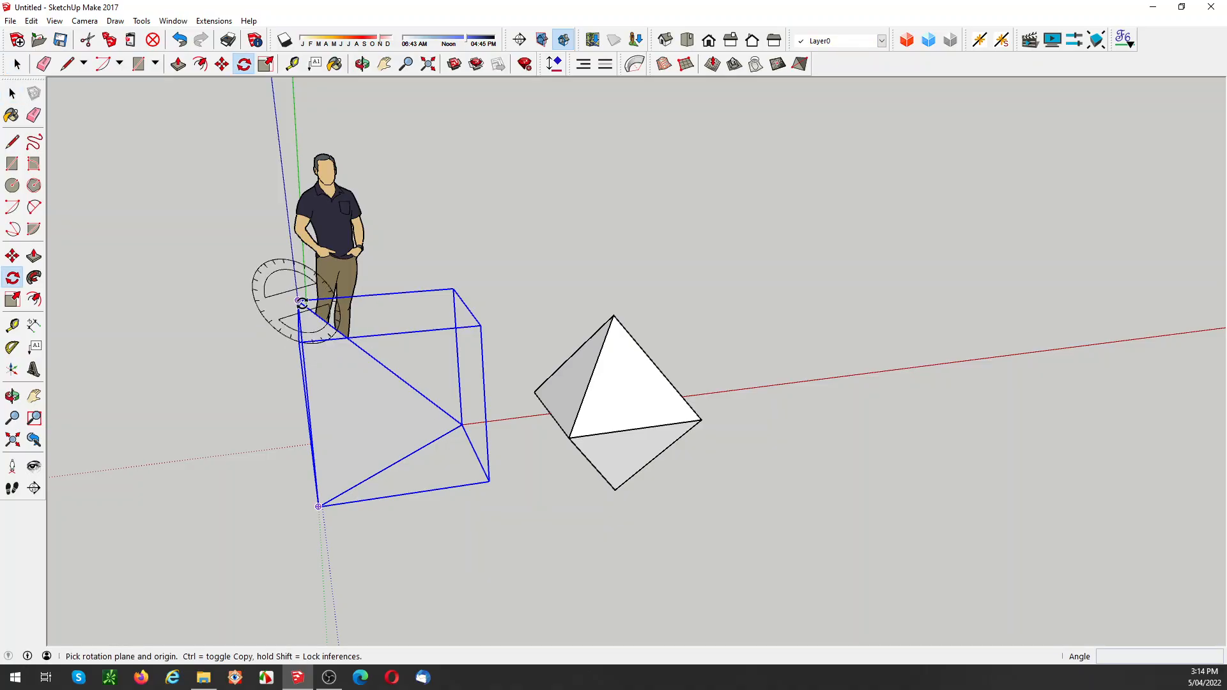
pyautogui.moveTo(298, 301); pyautogui.dragTo(210, 298)
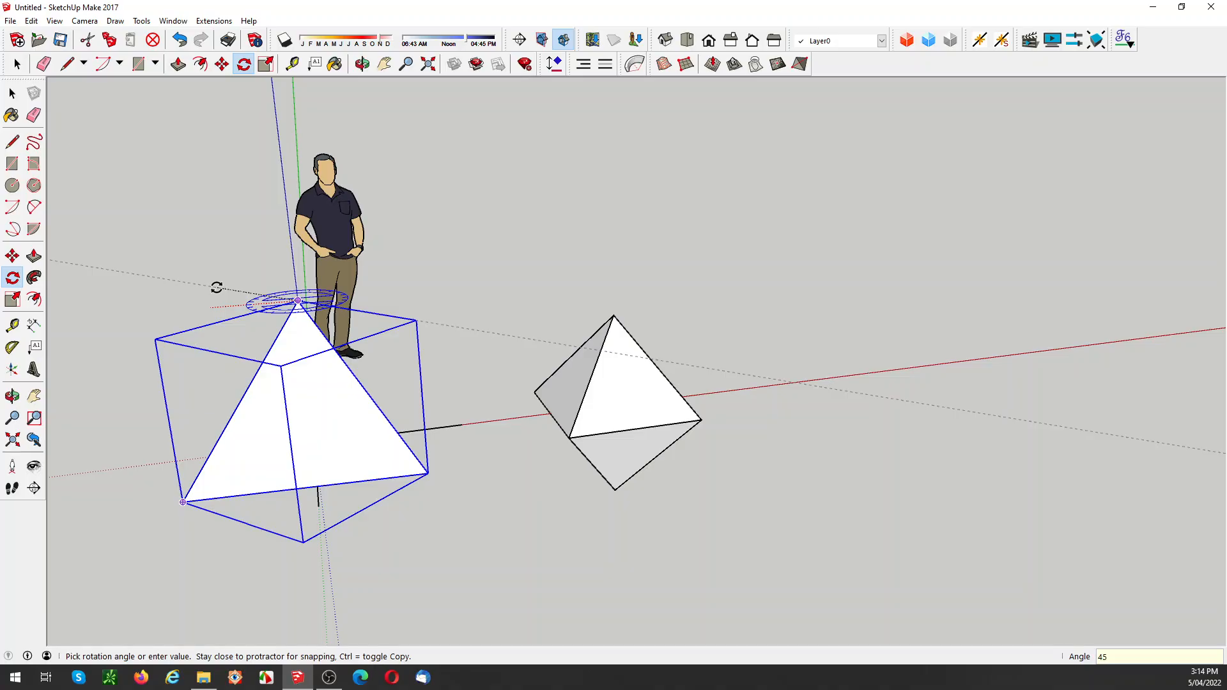
pyautogui.click(216, 287)
pyautogui.press('space')
pyautogui.click(516, 521)
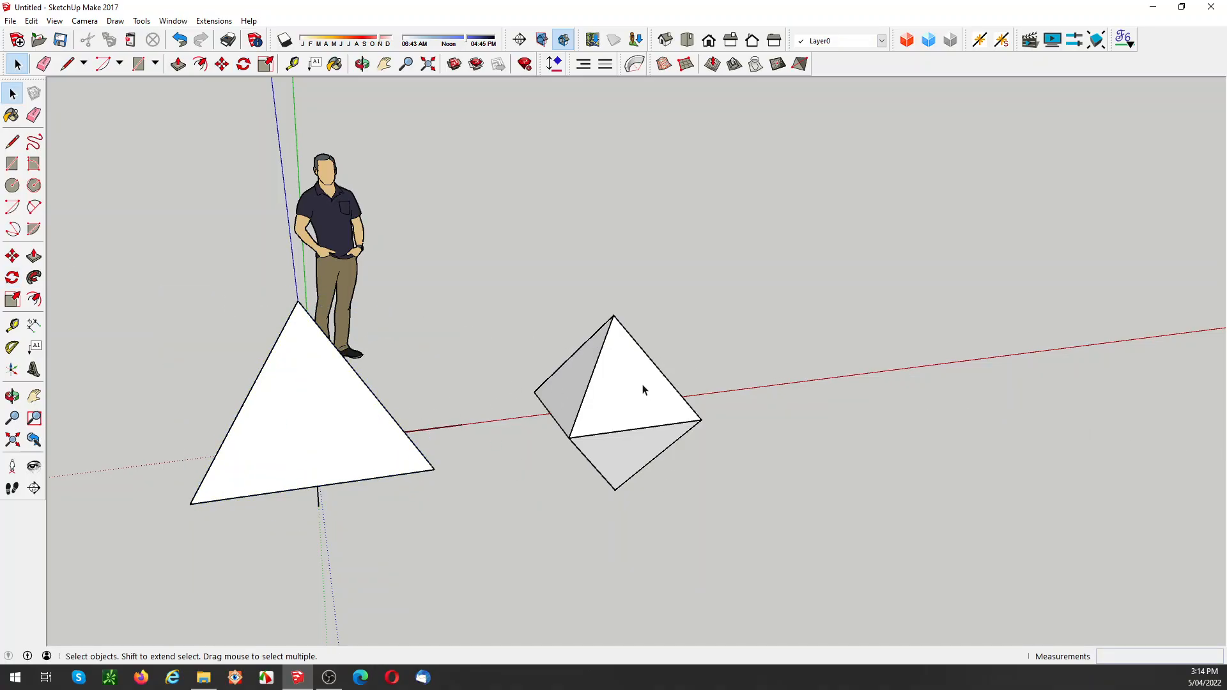
# Rotate-copy the triangle group about the vertical axis through its apex at 90-degree intervals, making three copies
pyautogui.moveTo(601, 471); pyautogui.dragTo(200, 481, button='middle')
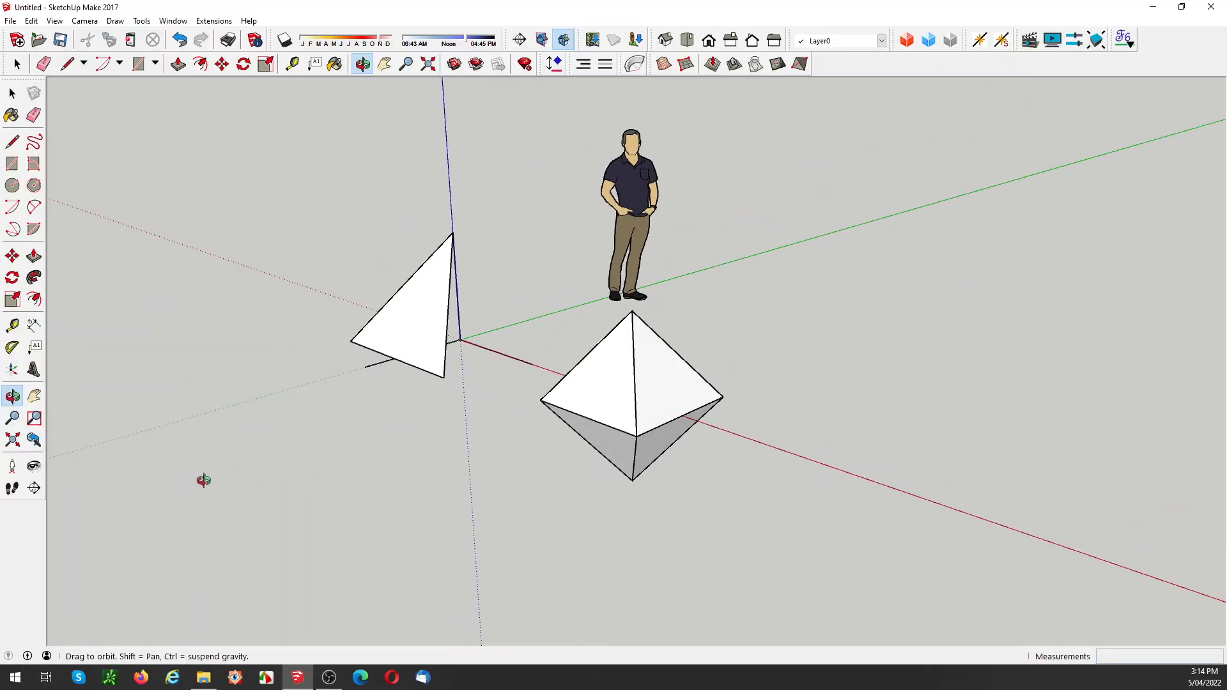
pyautogui.scroll(2, 443, 246)
pyautogui.click(441, 259)
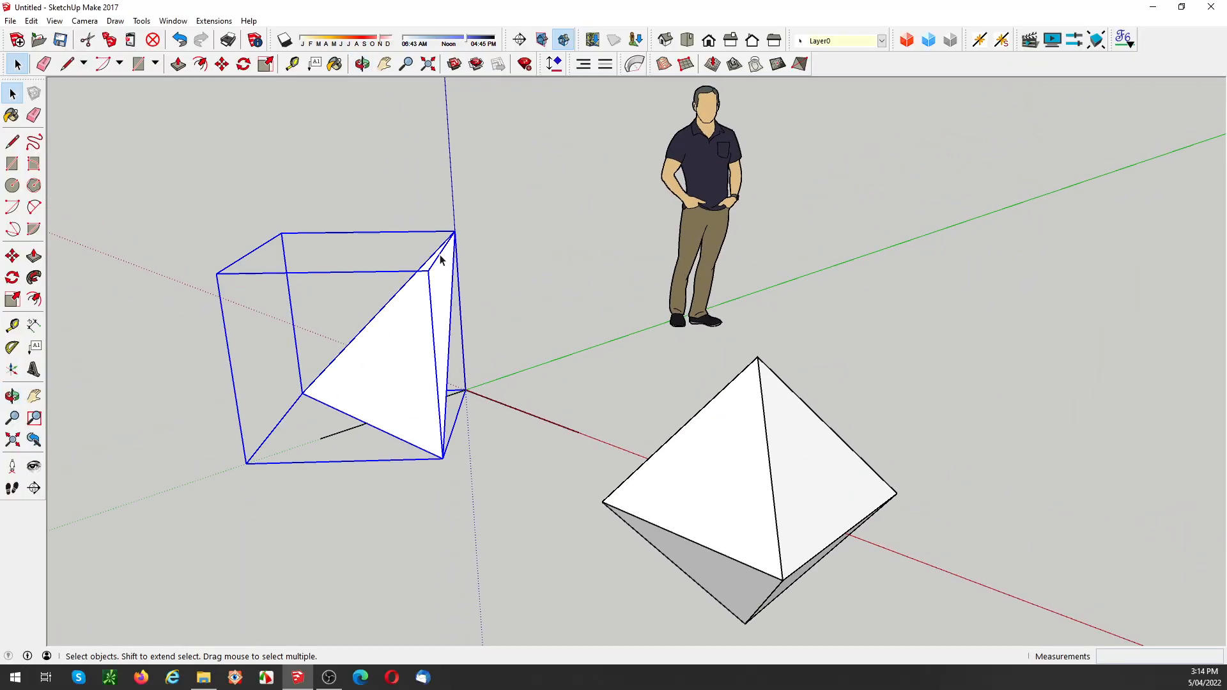
pyautogui.press('q')
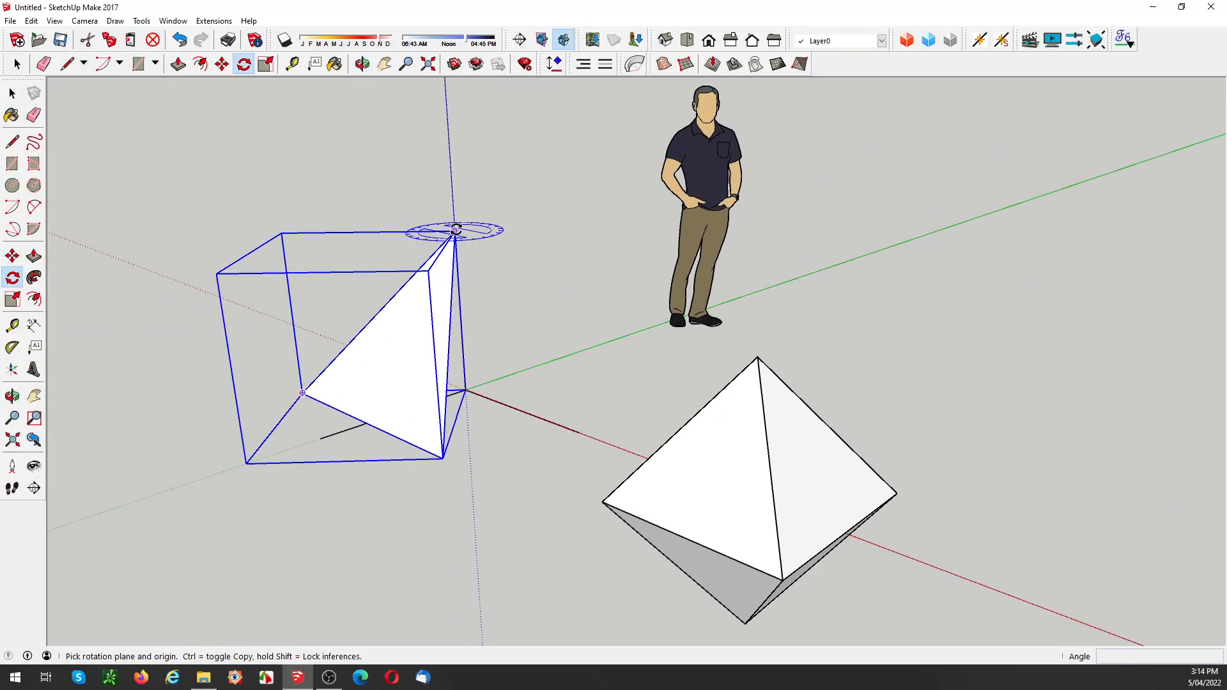
pyautogui.click(412, 206)
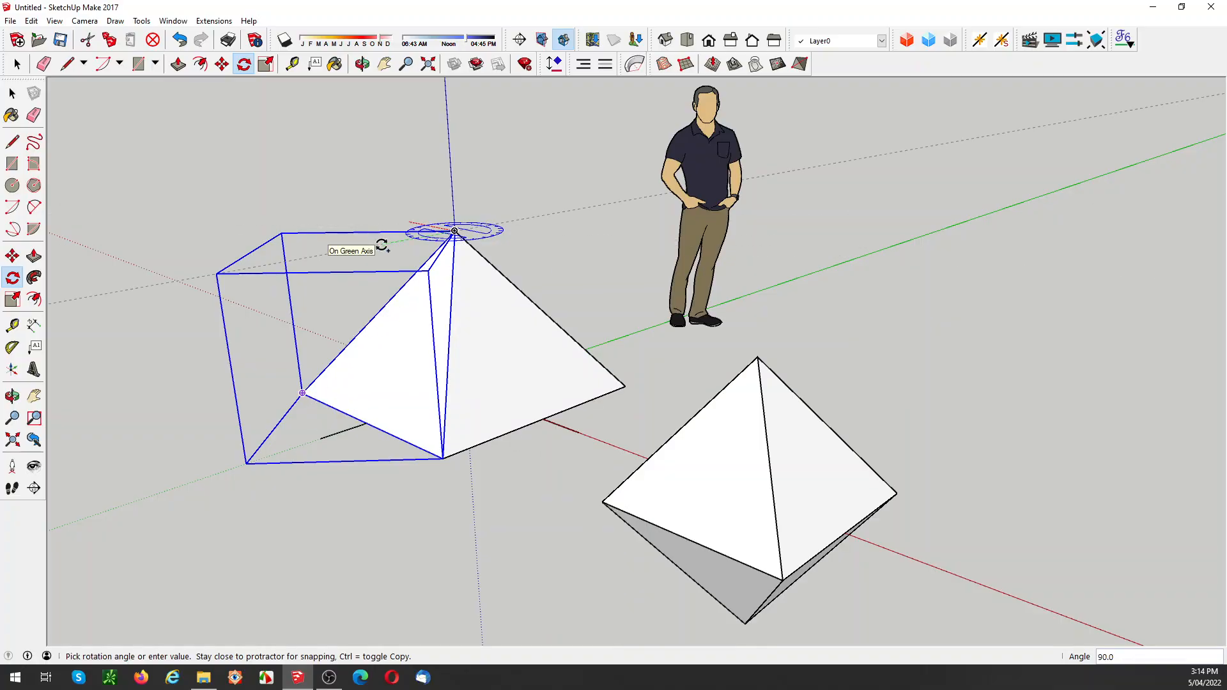
pyautogui.write('90')
pyautogui.press('Return')
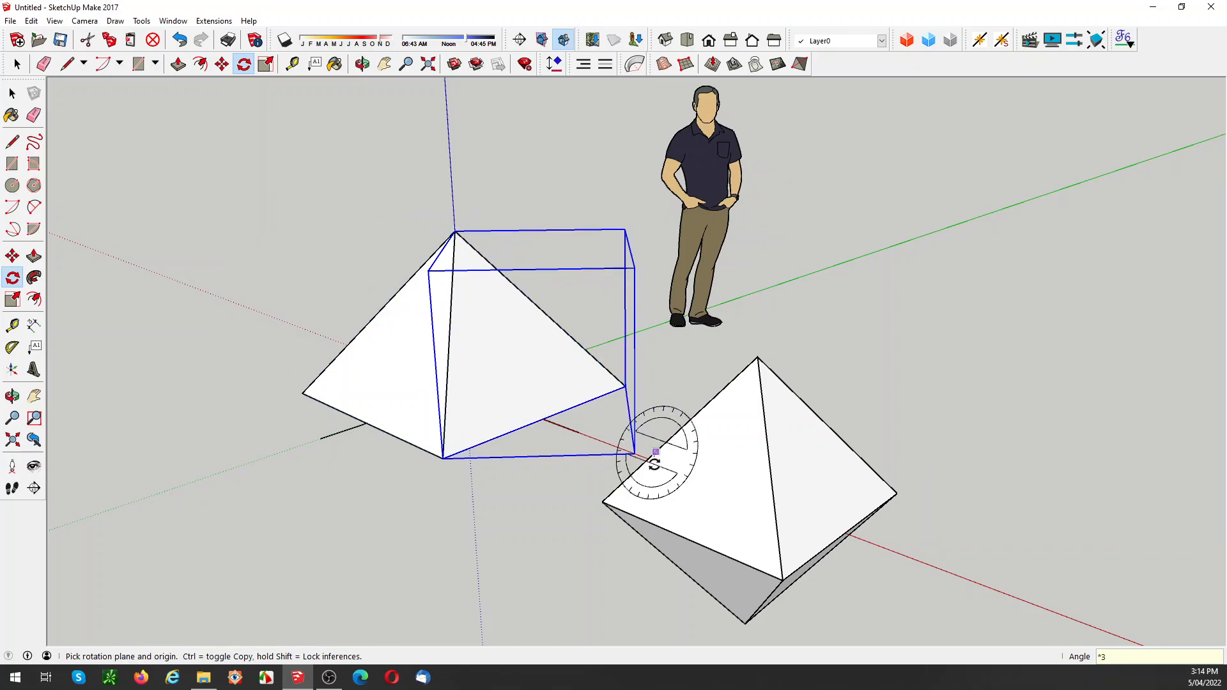
pyautogui.press('space')
pyautogui.click(463, 571)
# Explode the front triangle group of the pyramid and regroup its face and edges so the bounding box aligns with the axes
pyautogui.moveTo(463, 572); pyautogui.dragTo(446, 414, button='middle')
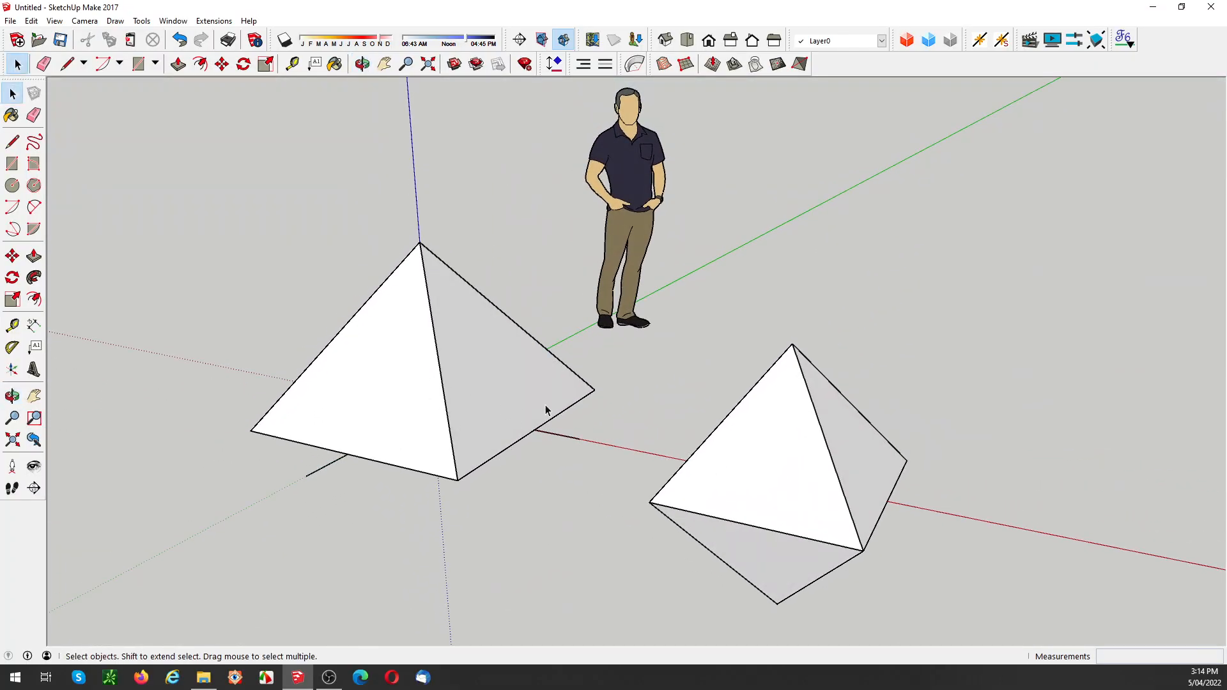
pyautogui.click(455, 350)
pyautogui.keyDown('ctrl'); pyautogui.click(387, 356); pyautogui.keyUp('ctrl')
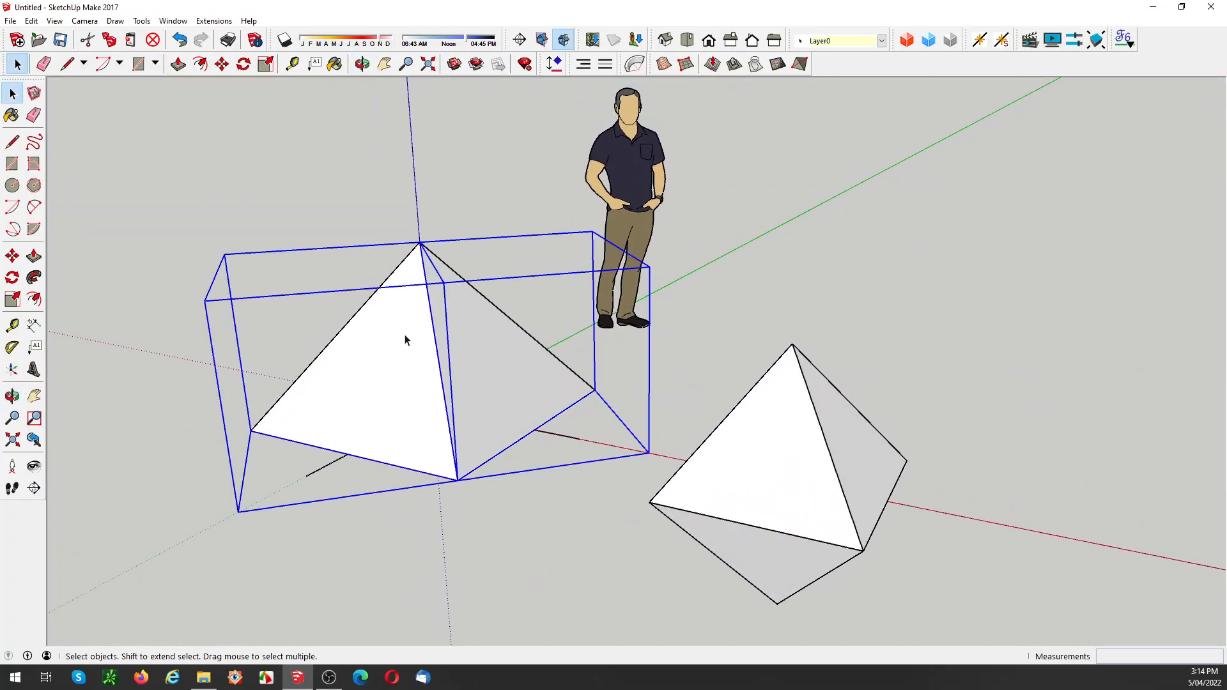
pyautogui.click(420, 407)
pyautogui.rightClick(397, 407)
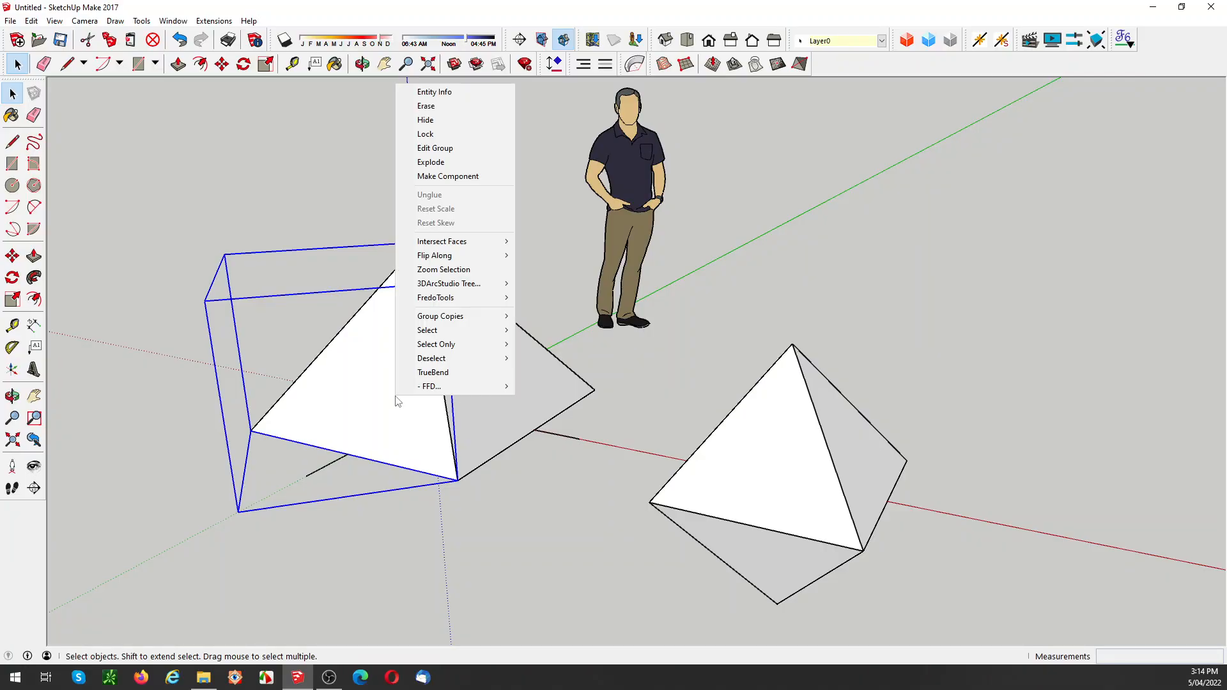
pyautogui.click(472, 164)
pyautogui.rightClick(381, 322)
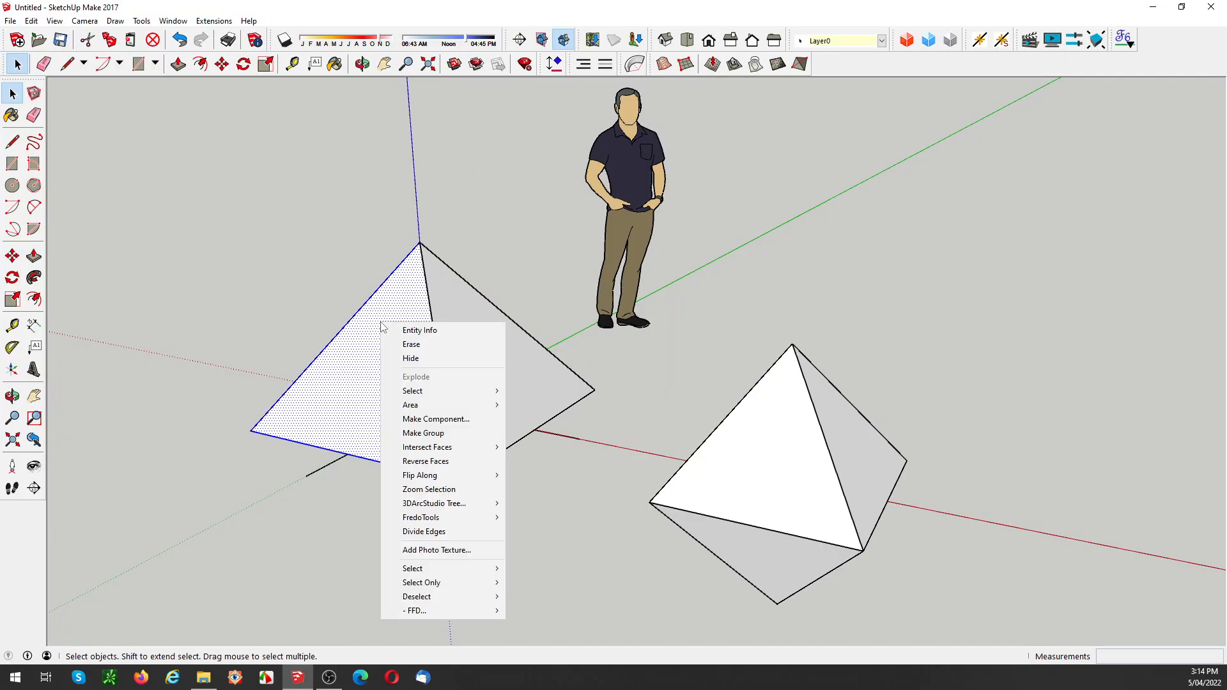
pyautogui.click(425, 435)
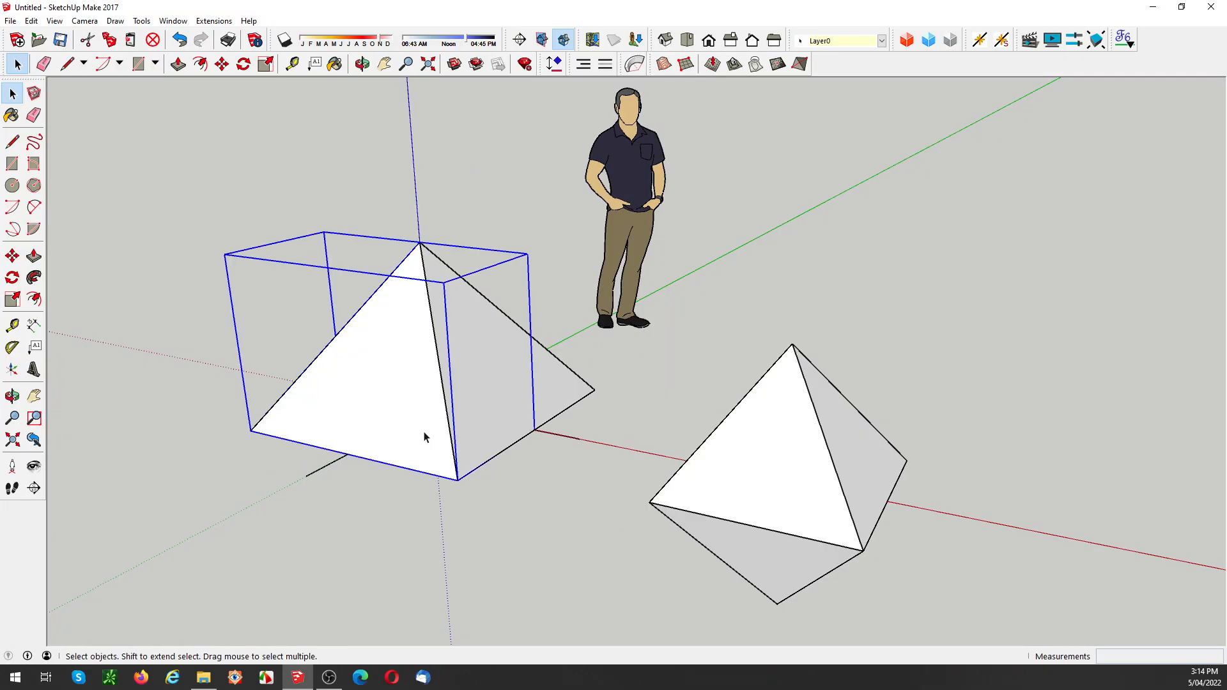
pyautogui.click(535, 506)
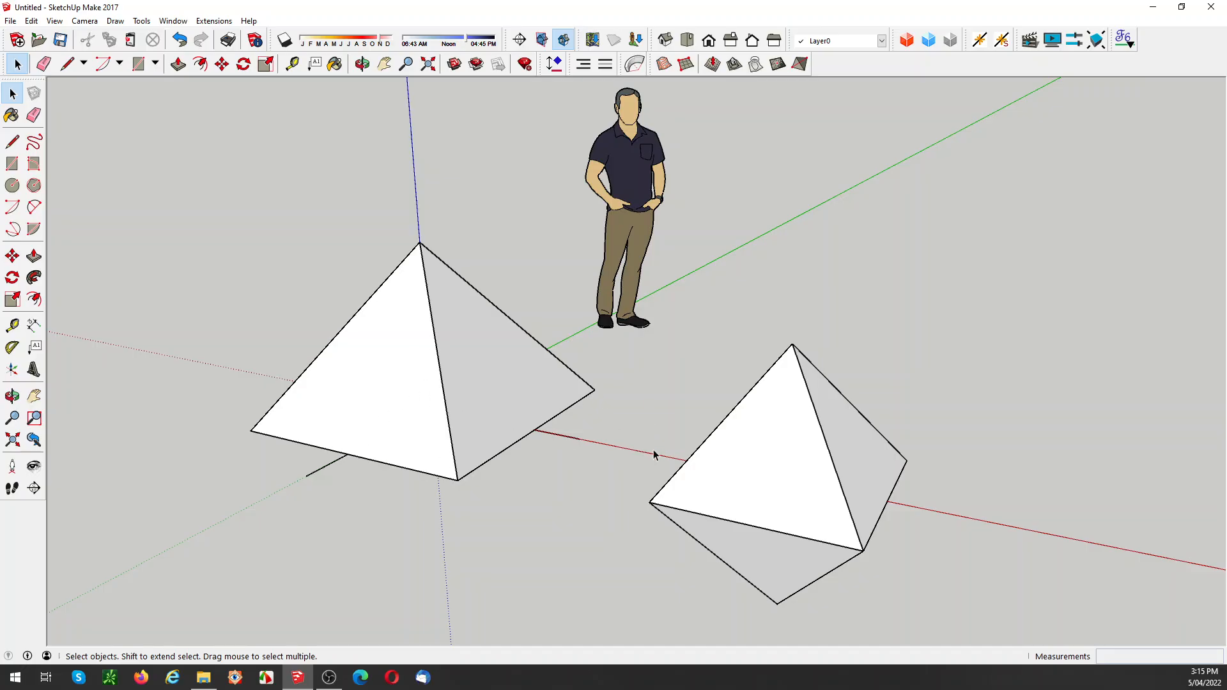
# Delete the pyramid's other three triangle groups, keeping only the regrouped front triangle
pyautogui.click(506, 393)
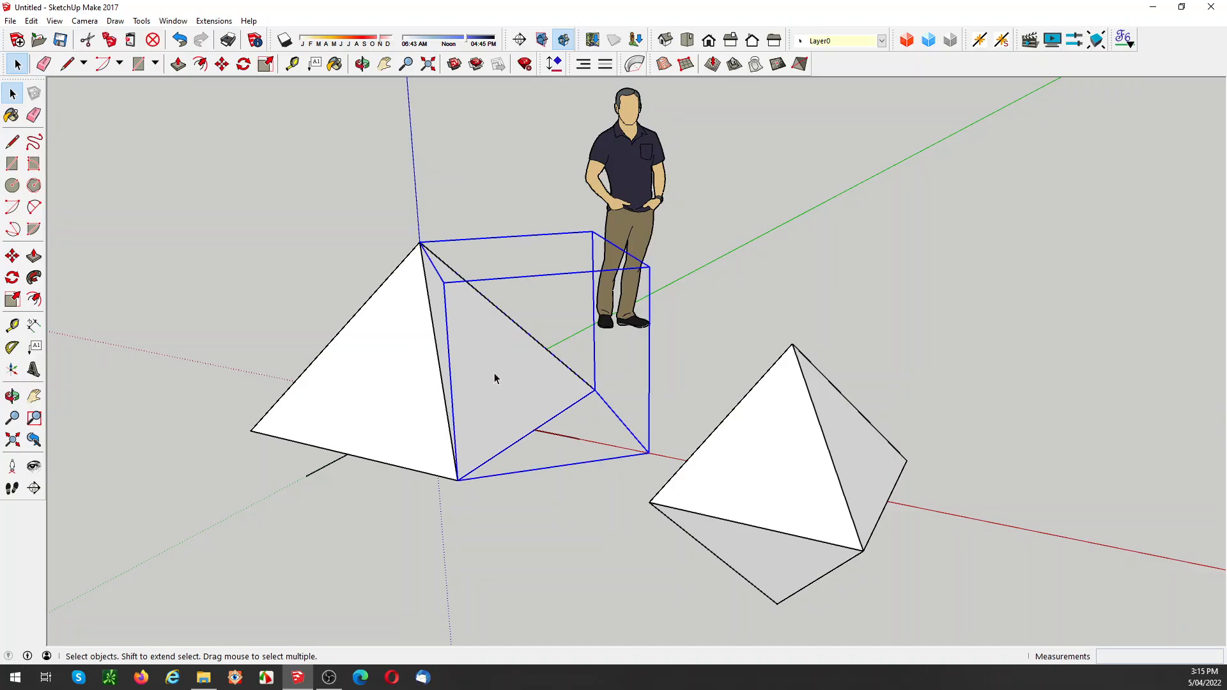
pyautogui.rightClick(494, 373)
pyautogui.click(627, 367)
pyautogui.click(503, 325)
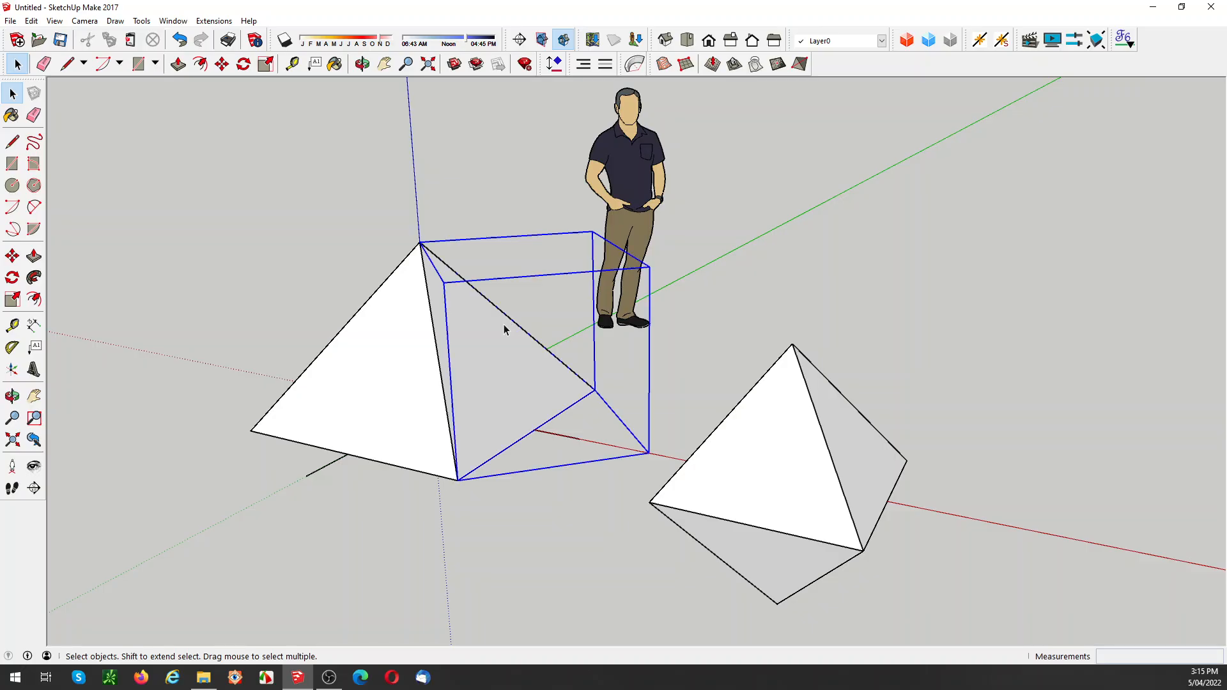
pyautogui.moveTo(473, 313); pyautogui.dragTo(401, 288, button='middle')
pyautogui.click(460, 337)
# Rotate-copy the regrouped triangle about the vertical axis through its apex at 90 degrees, making three copies
pyautogui.press('q')
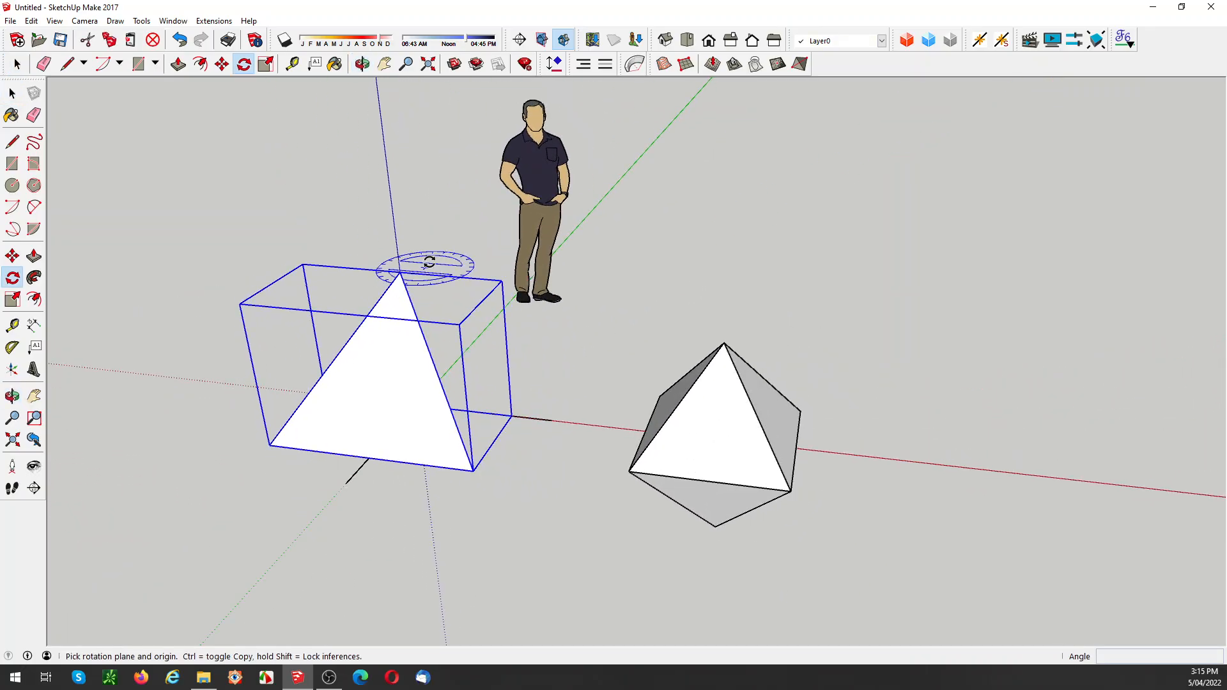
pyautogui.click(396, 273)
pyautogui.click(335, 262)
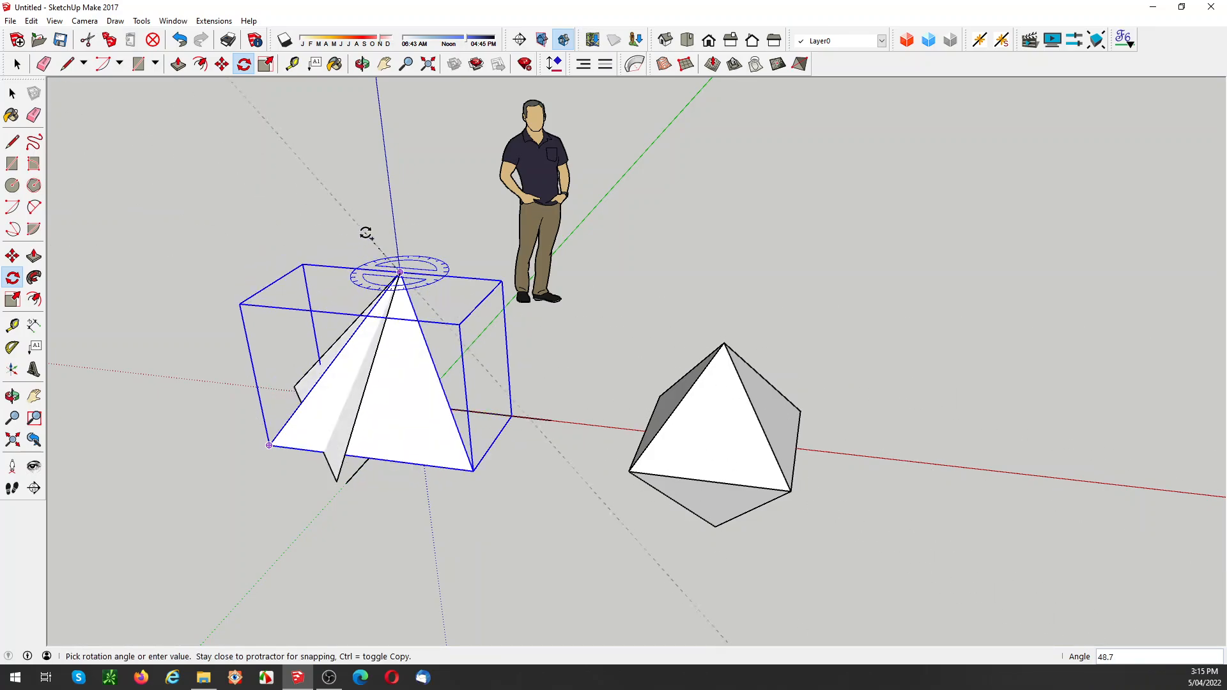
pyautogui.write('90')
pyautogui.press('Return')
pyautogui.write('*3')
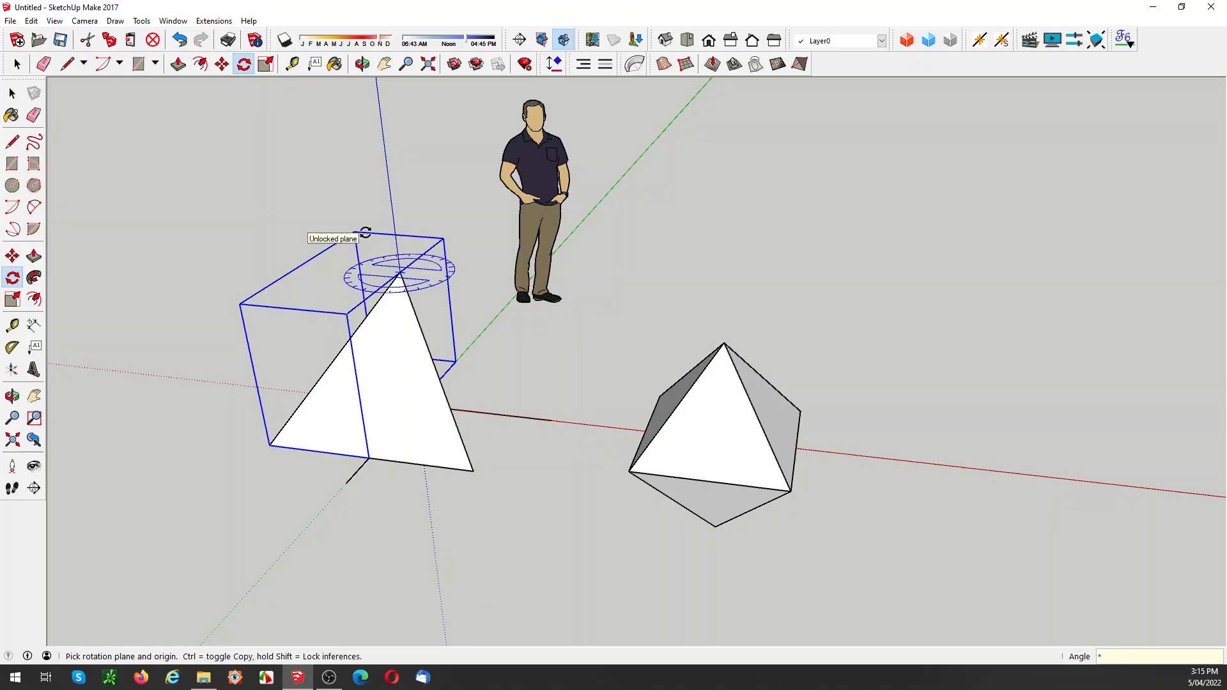
pyautogui.press('Return')
pyautogui.press('space')
pyautogui.click(537, 476)
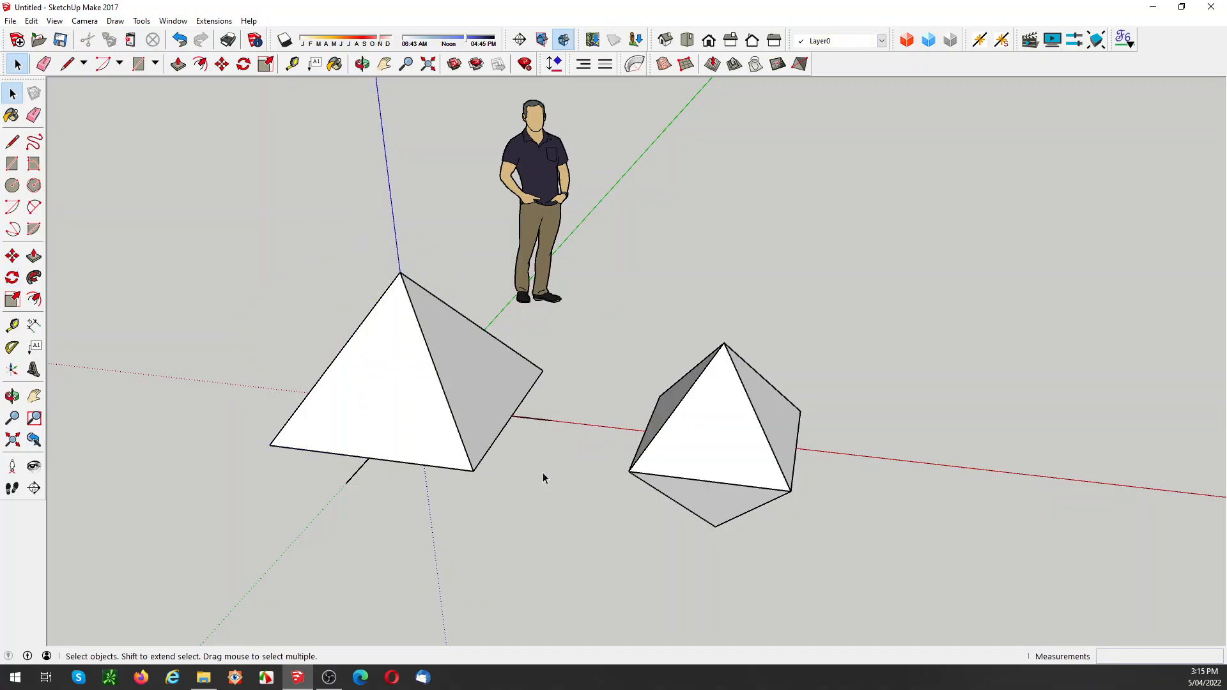
# Select all four triangle groups of the pyramid and combine them into one group
pyautogui.click(470, 371)
pyautogui.keyDown('shift'); pyautogui.click(470, 367); pyautogui.keyUp('shift')
pyautogui.moveTo(301, 373); pyautogui.dragTo(622, 334, button='middle')
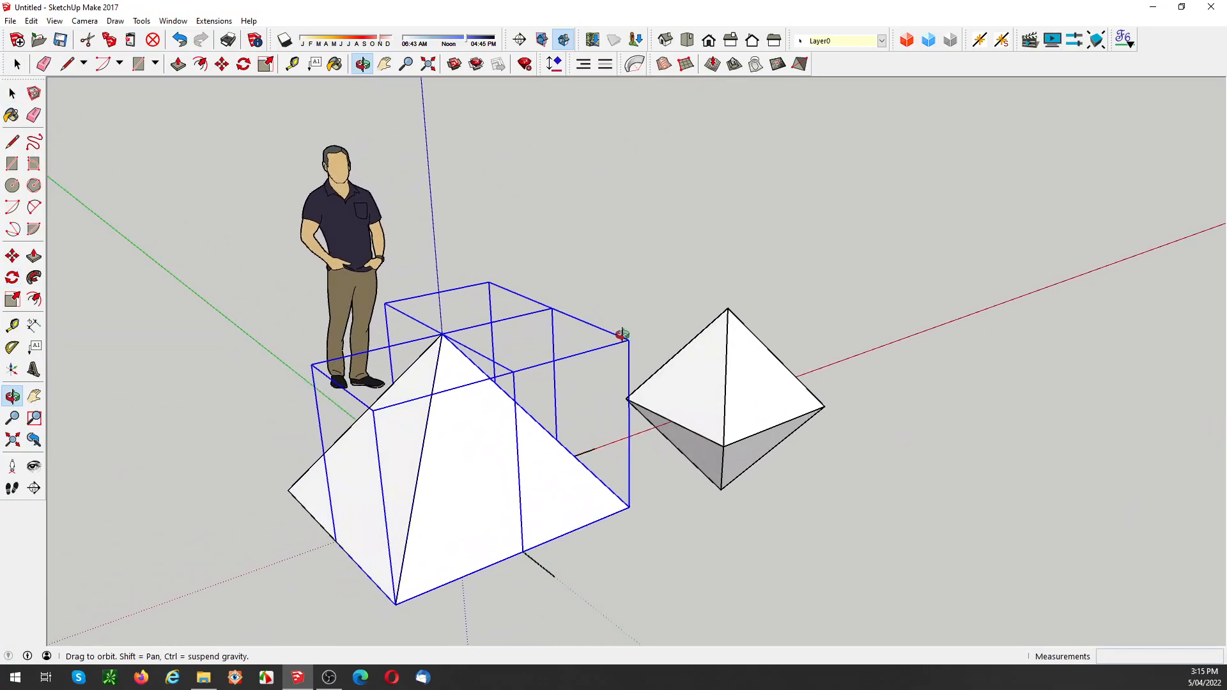
pyautogui.keyDown('shift'); pyautogui.click(394, 428); pyautogui.keyUp('shift')
pyautogui.moveTo(394, 429); pyautogui.dragTo(356, 430, button='middle')
pyautogui.rightClick(380, 419)
pyautogui.click(434, 238)
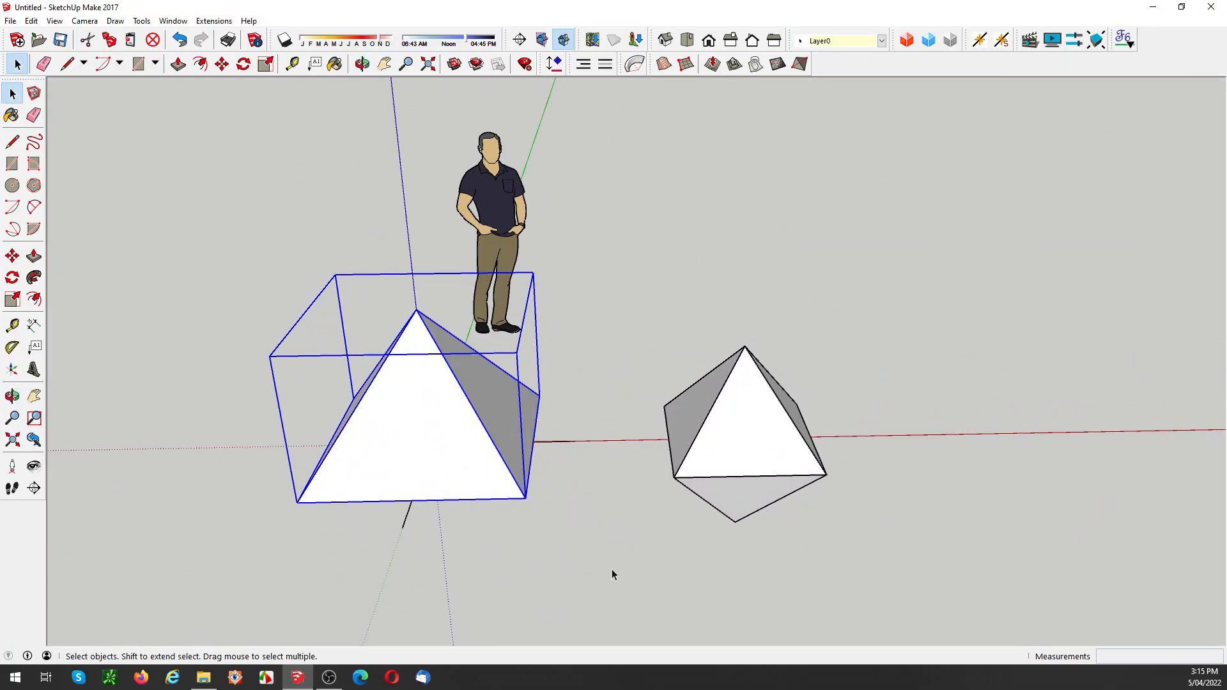
# Move the pyramid group 3000 mm along the red axis, away from the origin
pyautogui.moveTo(611, 569); pyautogui.dragTo(551, 496, button='middle')
pyautogui.press('m')
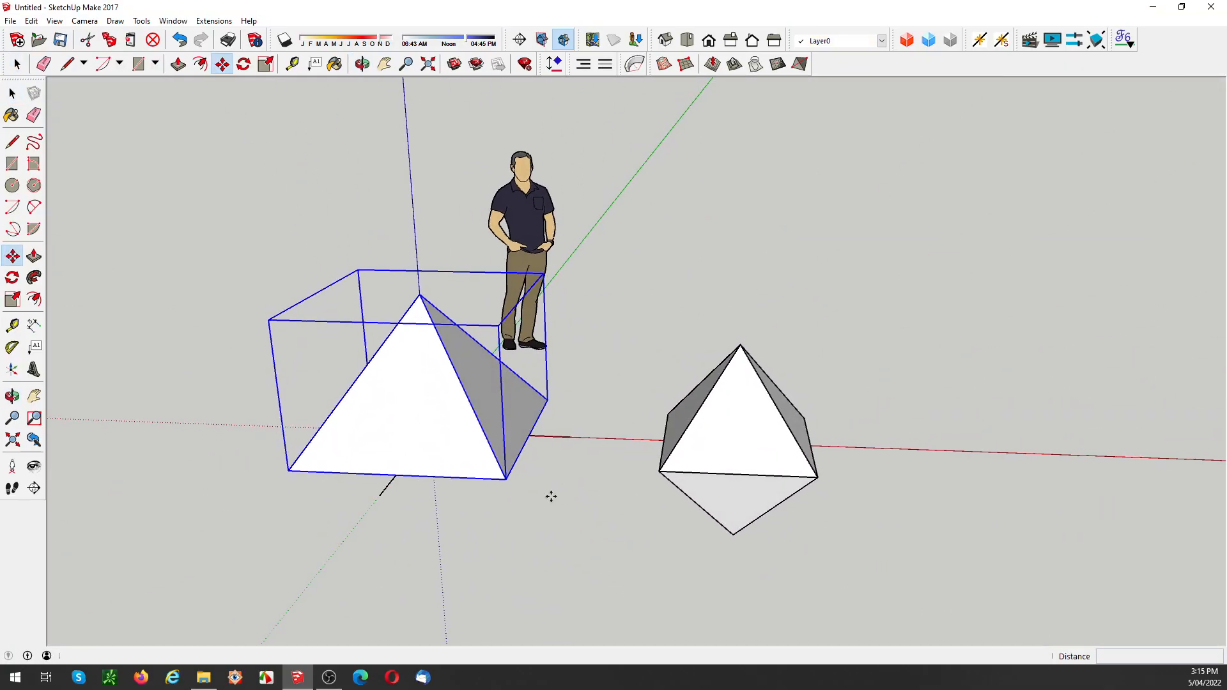
pyautogui.click(506, 480)
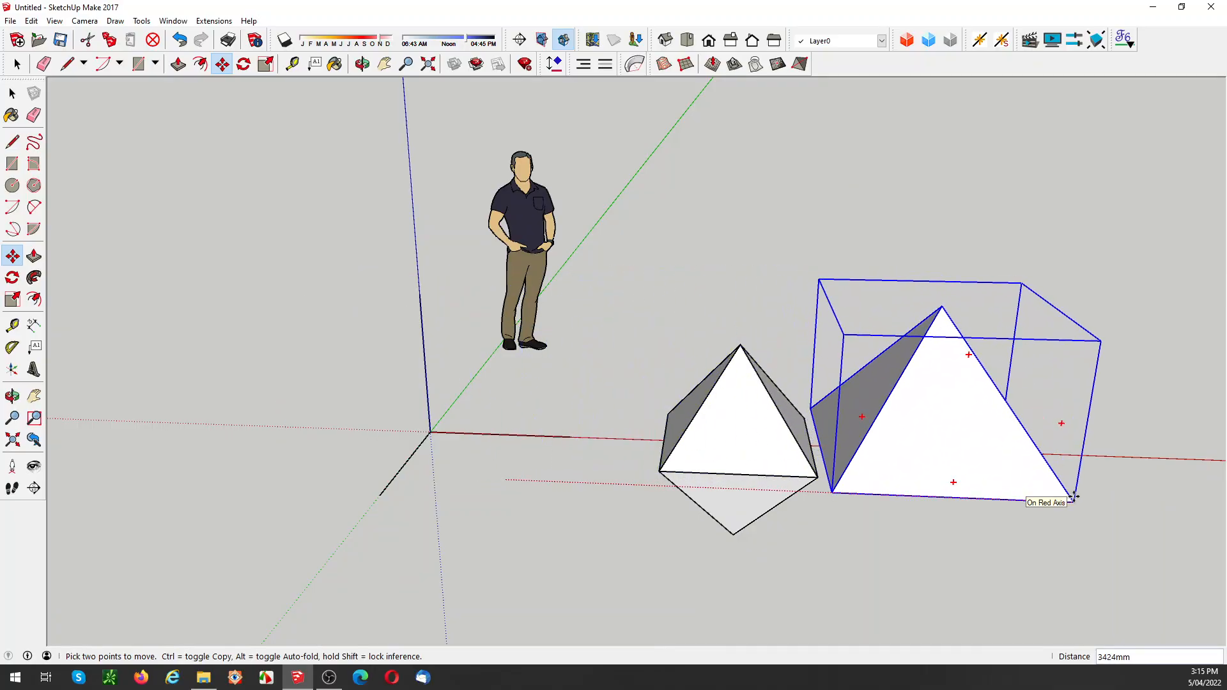
pyautogui.write('3000')
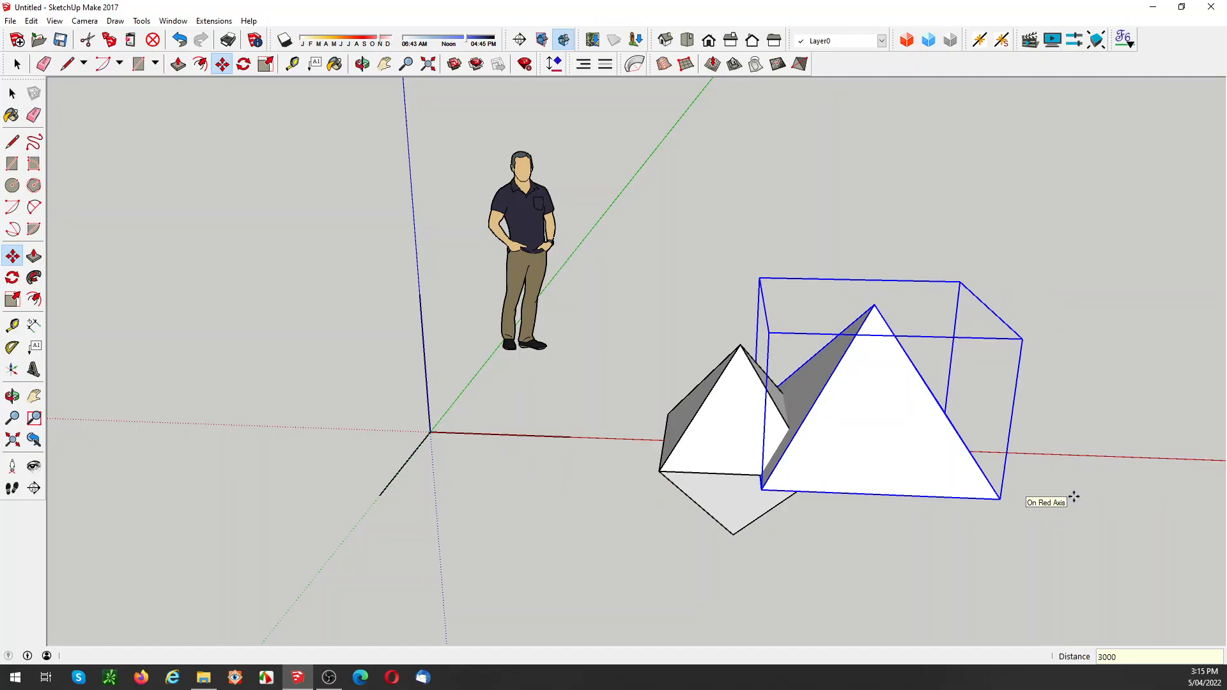
pyautogui.press('Return')
pyautogui.press('space')
# Try to move the smaller octahedron along the red axis, clear of the pyramid, then undo the move
pyautogui.click(707, 377)
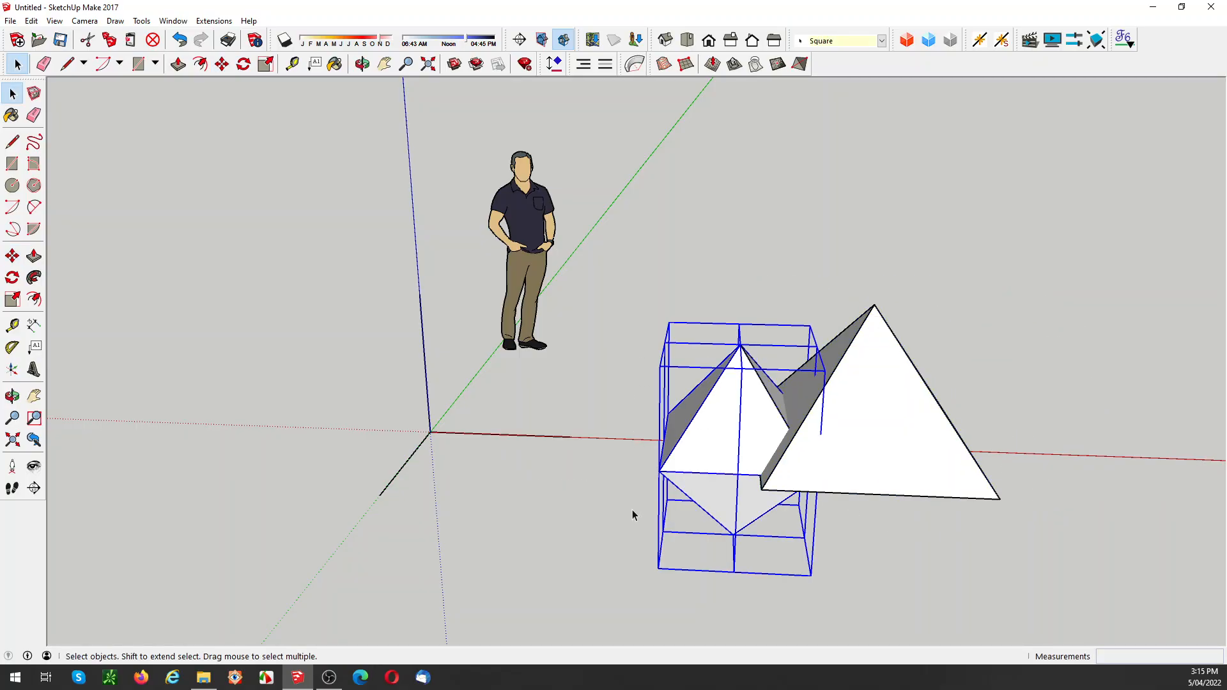
pyautogui.press('m')
pyautogui.click(711, 481)
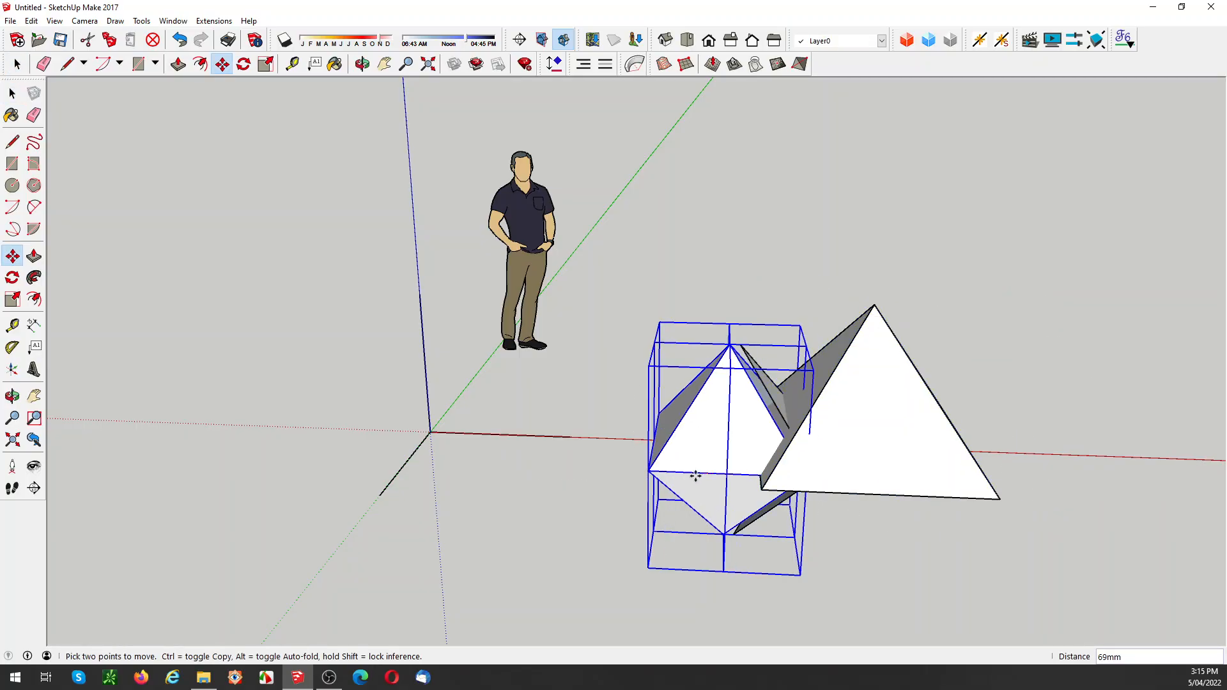
pyautogui.click(618, 476)
pyautogui.press('space')
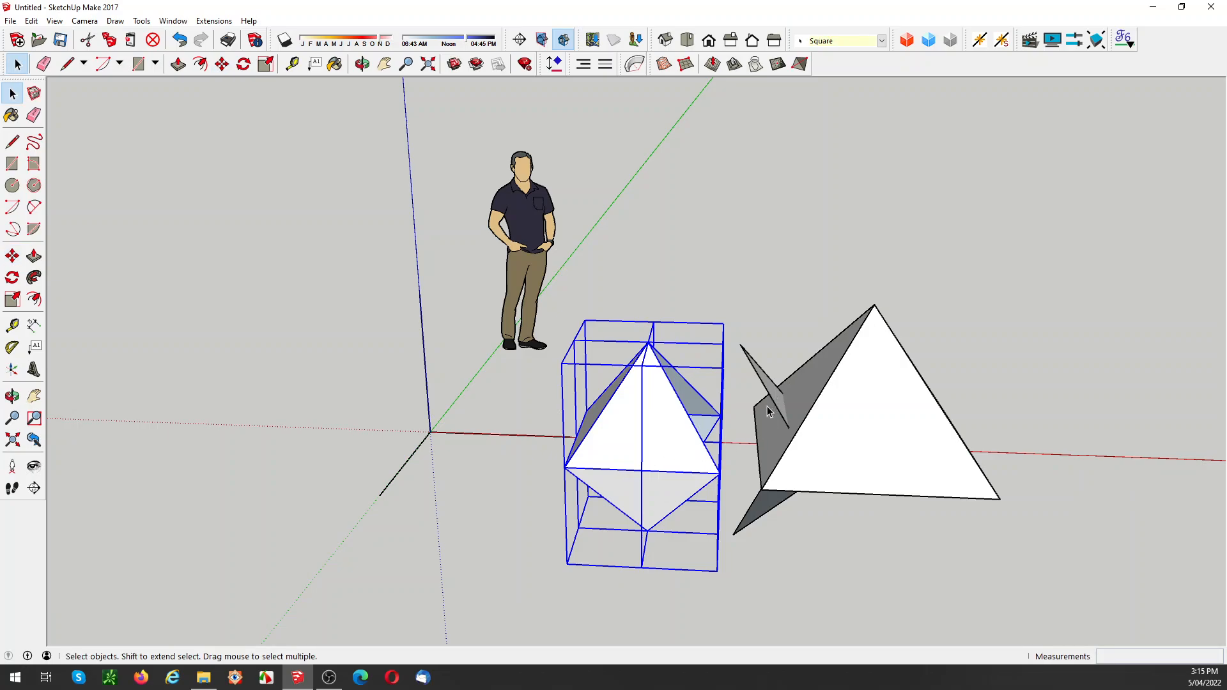
pyautogui.hotkey('ctrl', 'z')
# Select every part of the smaller octahedron and move it about 640 mm along the red axis toward the origin
pyautogui.moveTo(588, 268); pyautogui.dragTo(875, 593)
pyautogui.press('m')
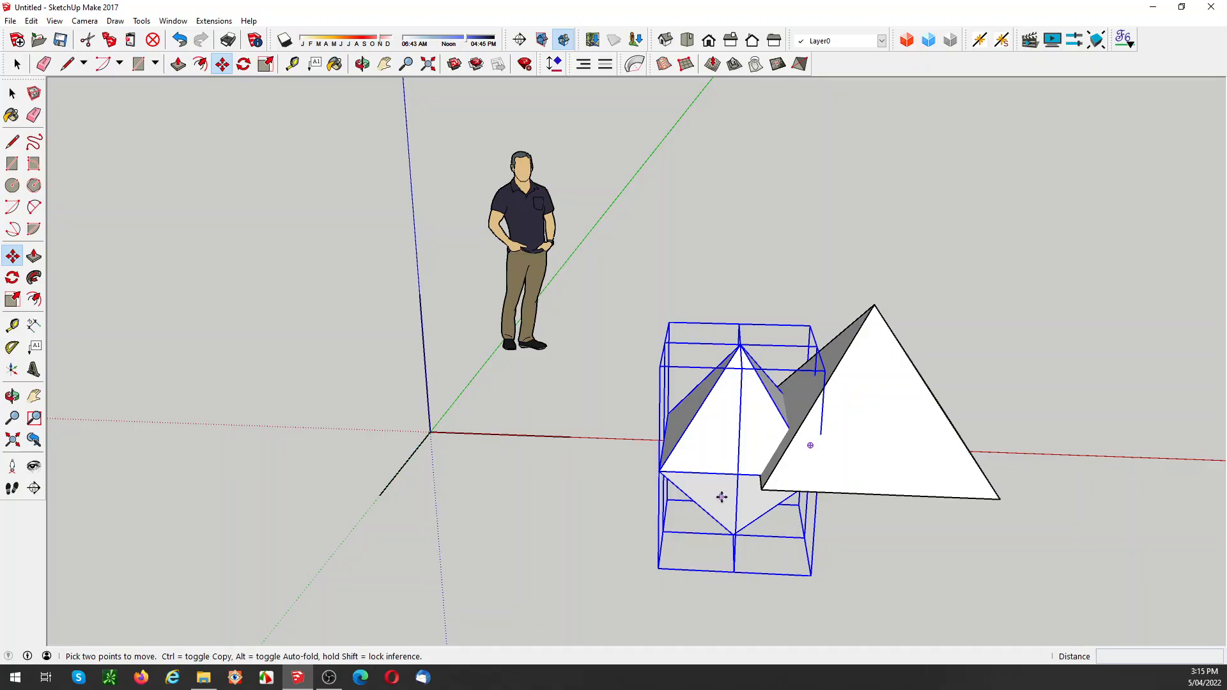
pyautogui.click(728, 474)
pyautogui.click(626, 470)
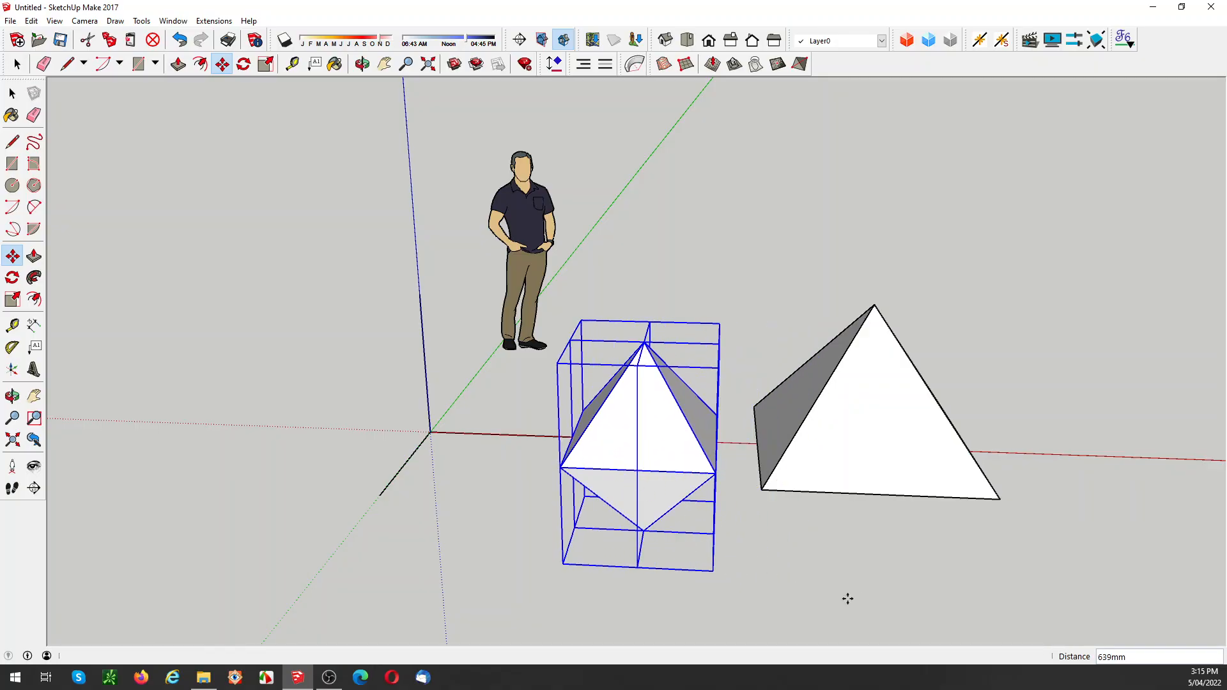
pyautogui.press('space')
pyautogui.click(624, 313)
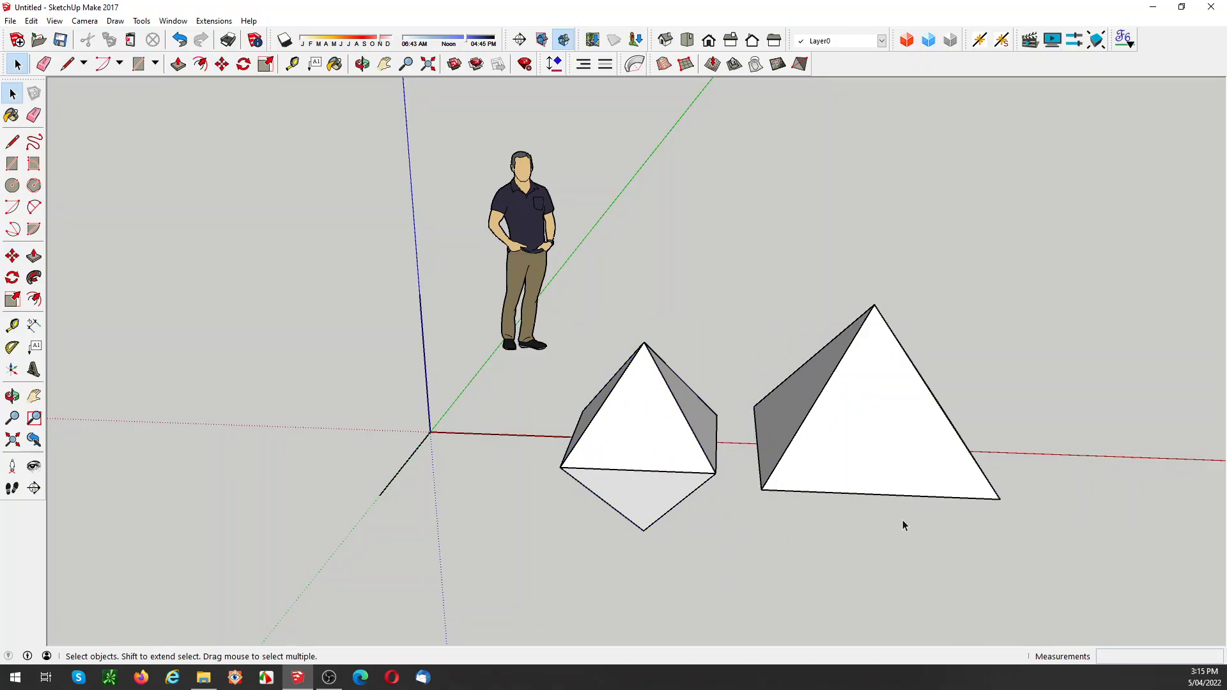
# Rotate-copy the pyramid half a turn about the red axis from its base edge midpoint, forming the octahedron's lower half
pyautogui.moveTo(859, 502); pyautogui.dragTo(885, 483, button='middle')
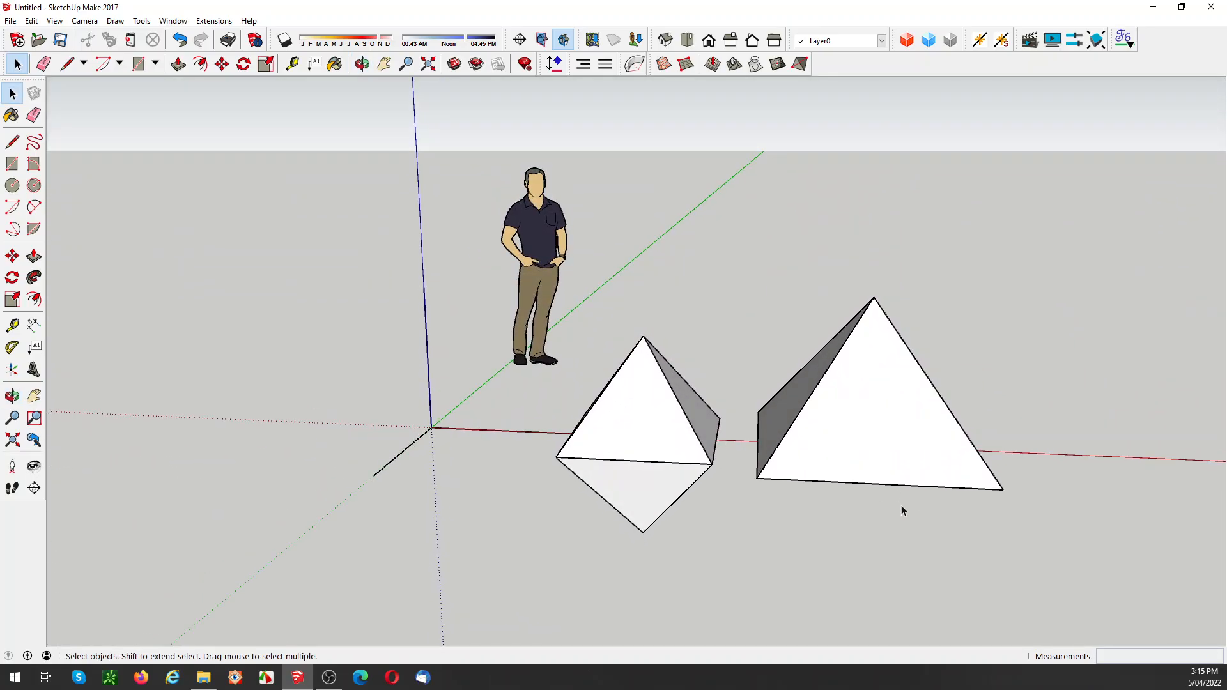
pyautogui.moveTo(935, 470); pyautogui.dragTo(819, 444, button='middle')
pyautogui.click(908, 418)
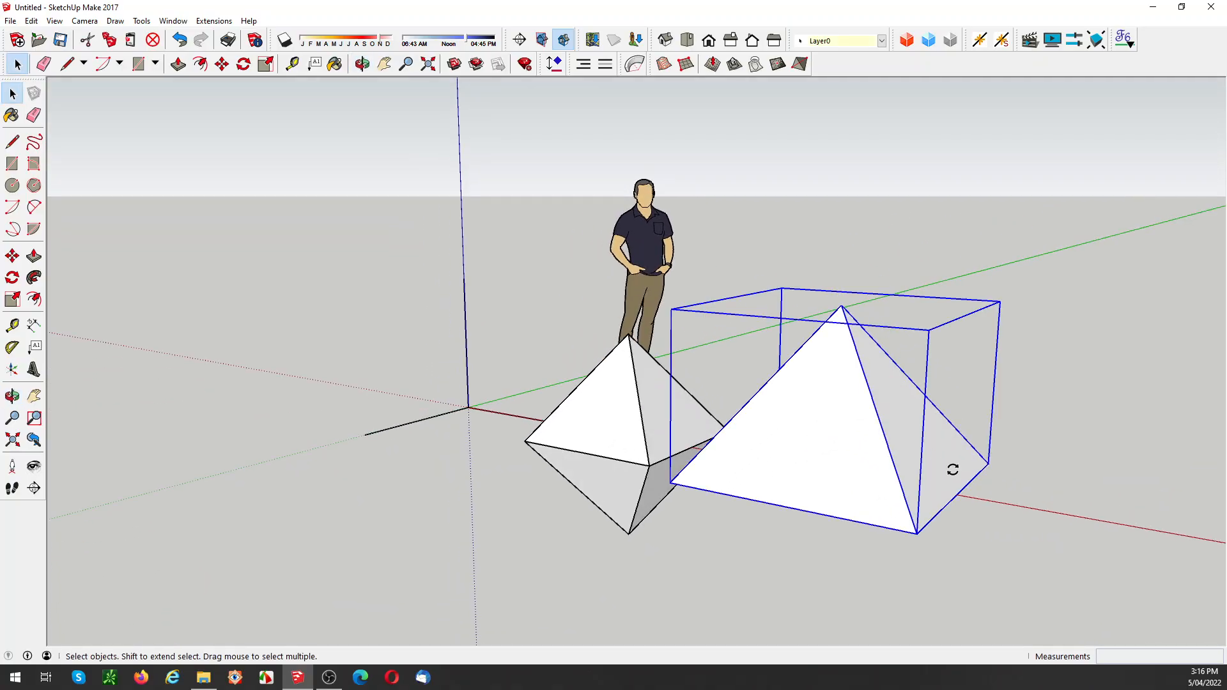
pyautogui.press('q')
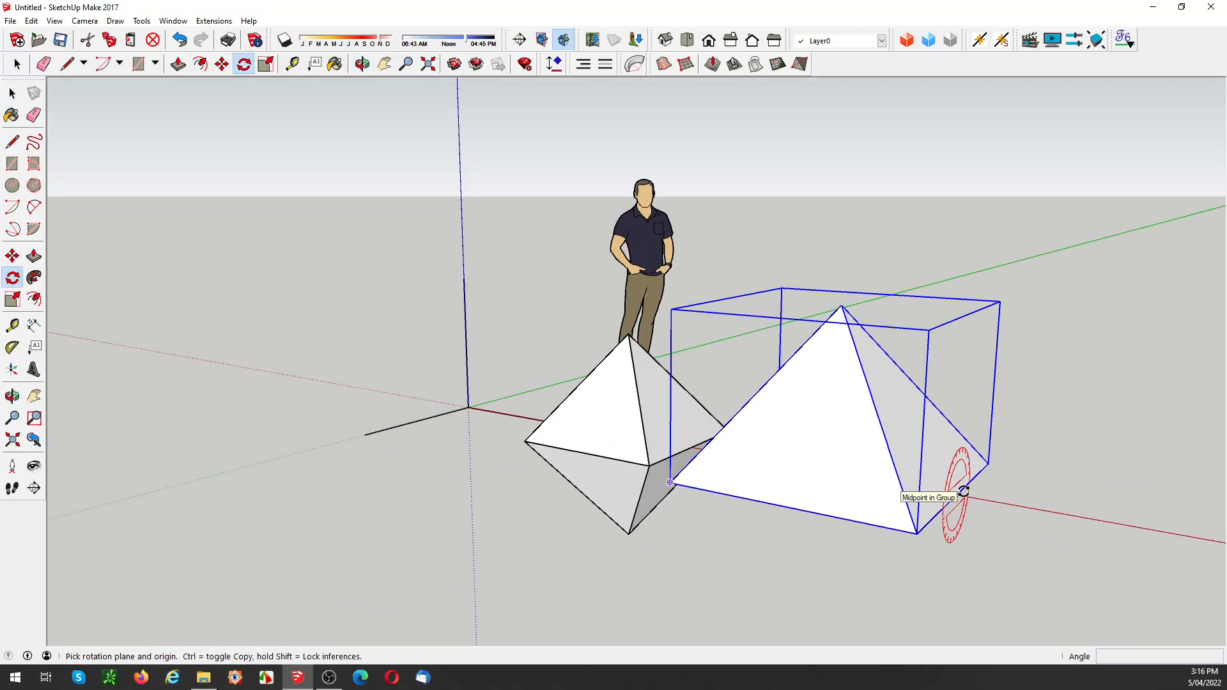
pyautogui.click(957, 495)
pyautogui.click(988, 463)
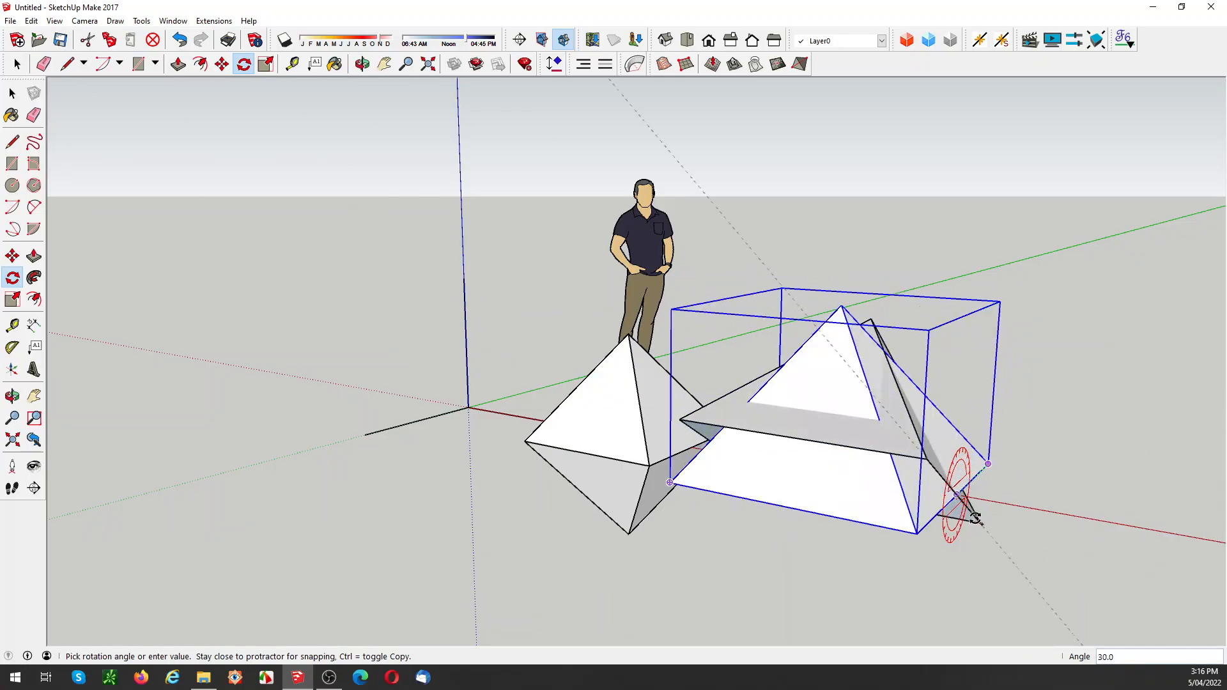
pyautogui.click(929, 524)
pyautogui.press('space')
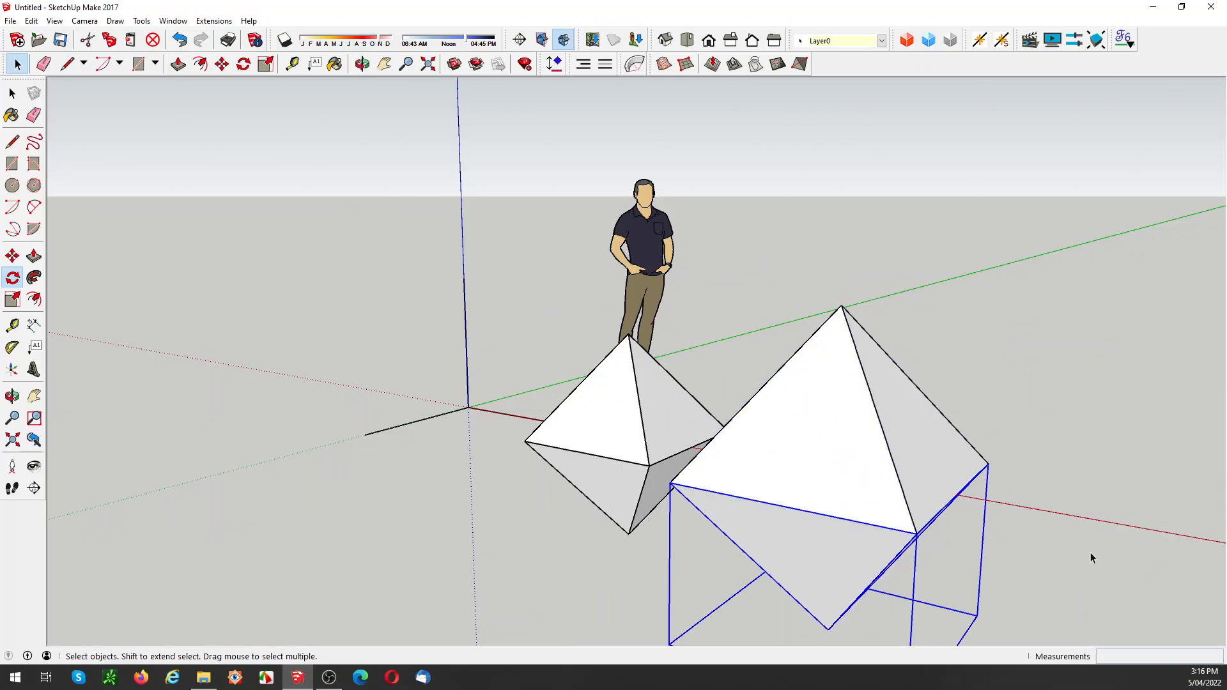
pyautogui.click(1090, 559)
# Delete the smaller octahedron, leaving only the newly built larger one
pyautogui.moveTo(1091, 559); pyautogui.dragTo(1138, 419, button='middle')
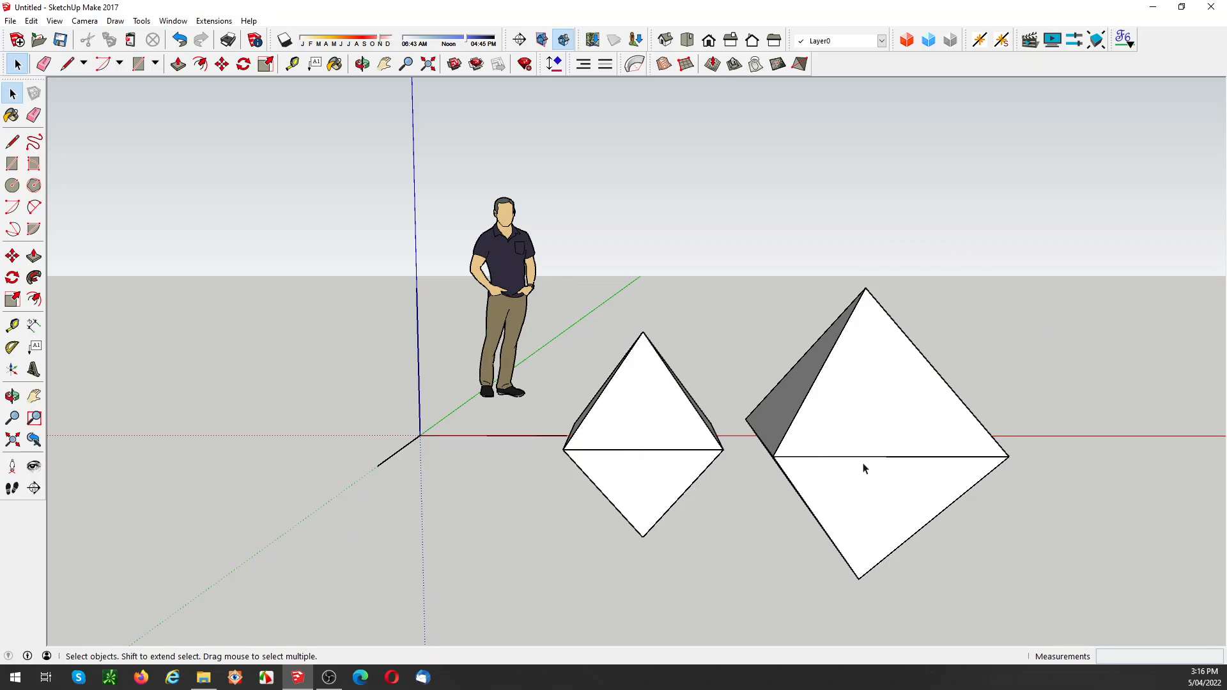
pyautogui.moveTo(864, 469); pyautogui.dragTo(633, 466, button='middle')
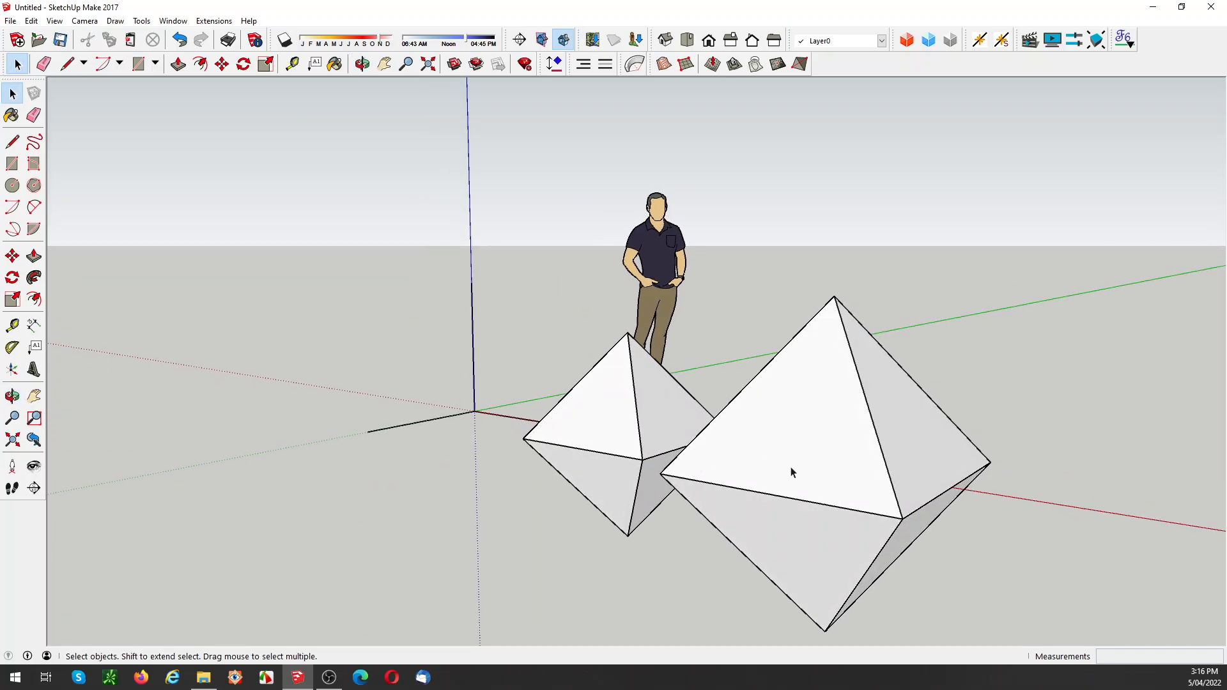
pyautogui.moveTo(835, 479)
pyautogui.mouseDown(button='middle')
pyautogui.moveTo(816, 466)
pyautogui.moveTo(841, 460)
pyautogui.mouseUp(button='middle')
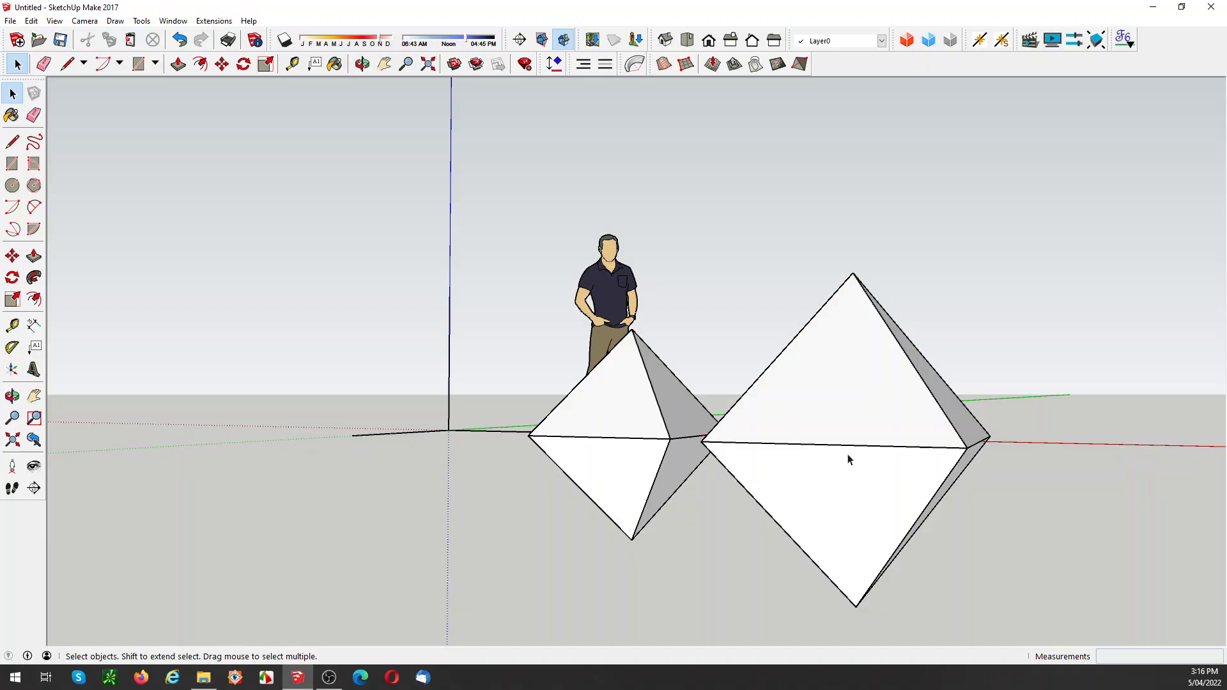
pyautogui.moveTo(852, 462); pyautogui.dragTo(487, 431, button='middle')
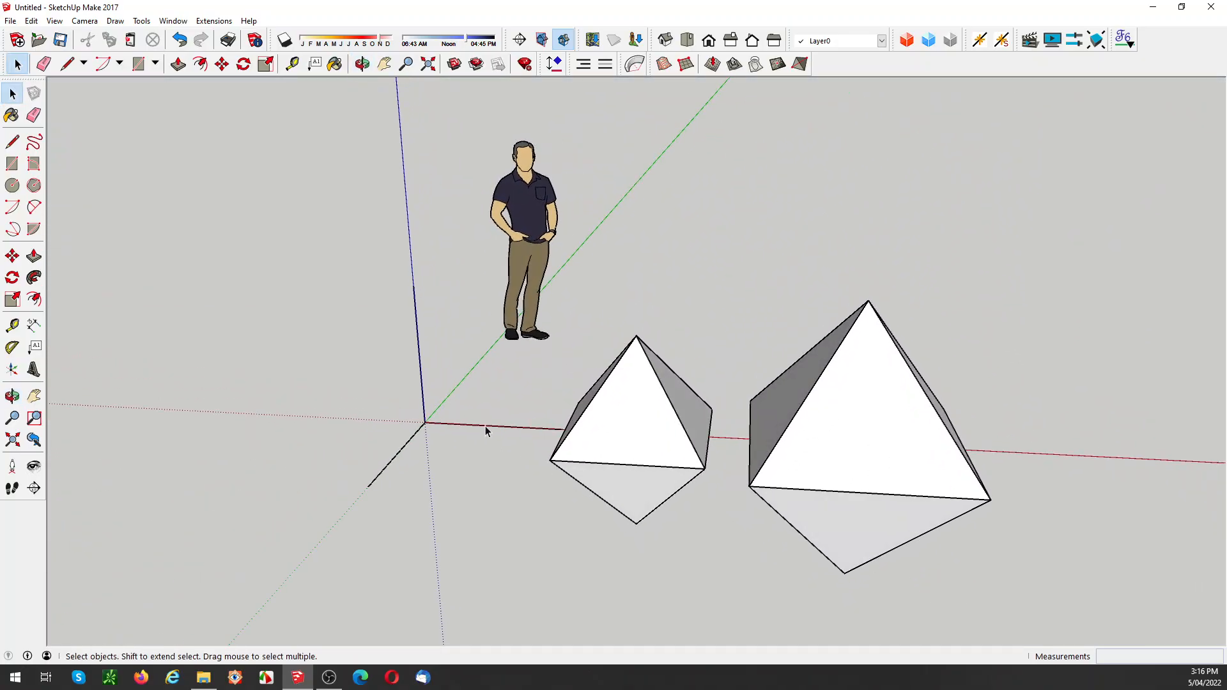
pyautogui.click(665, 412)
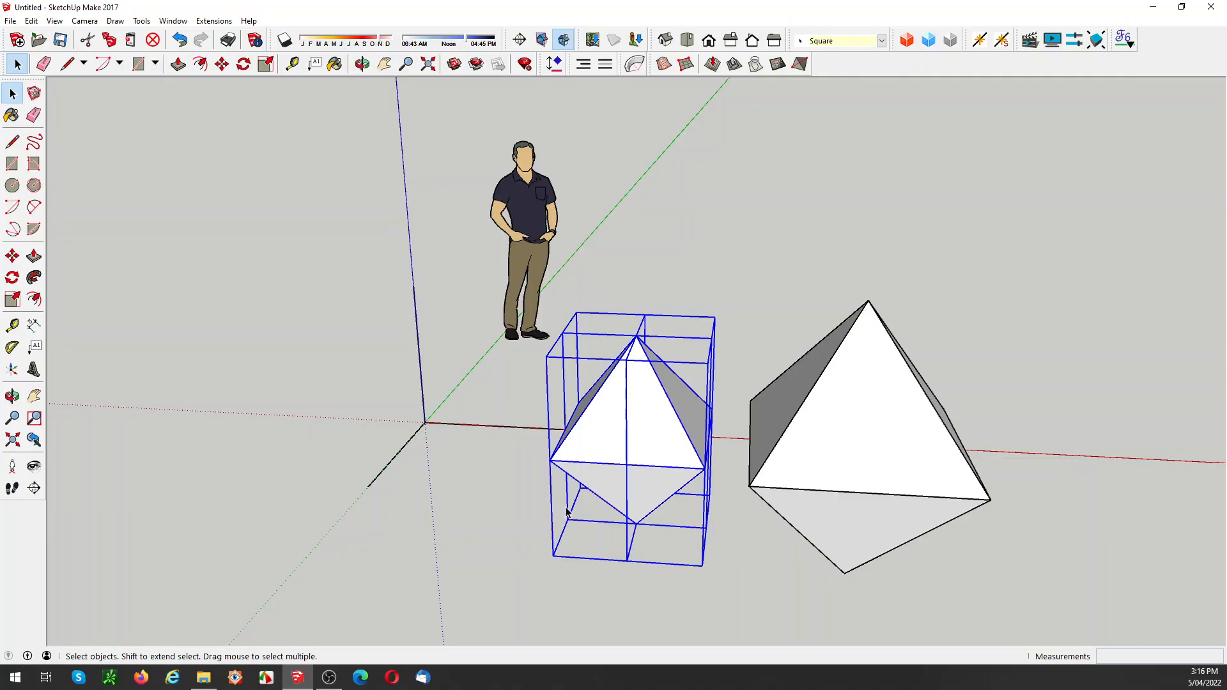
pyautogui.press('Delete')
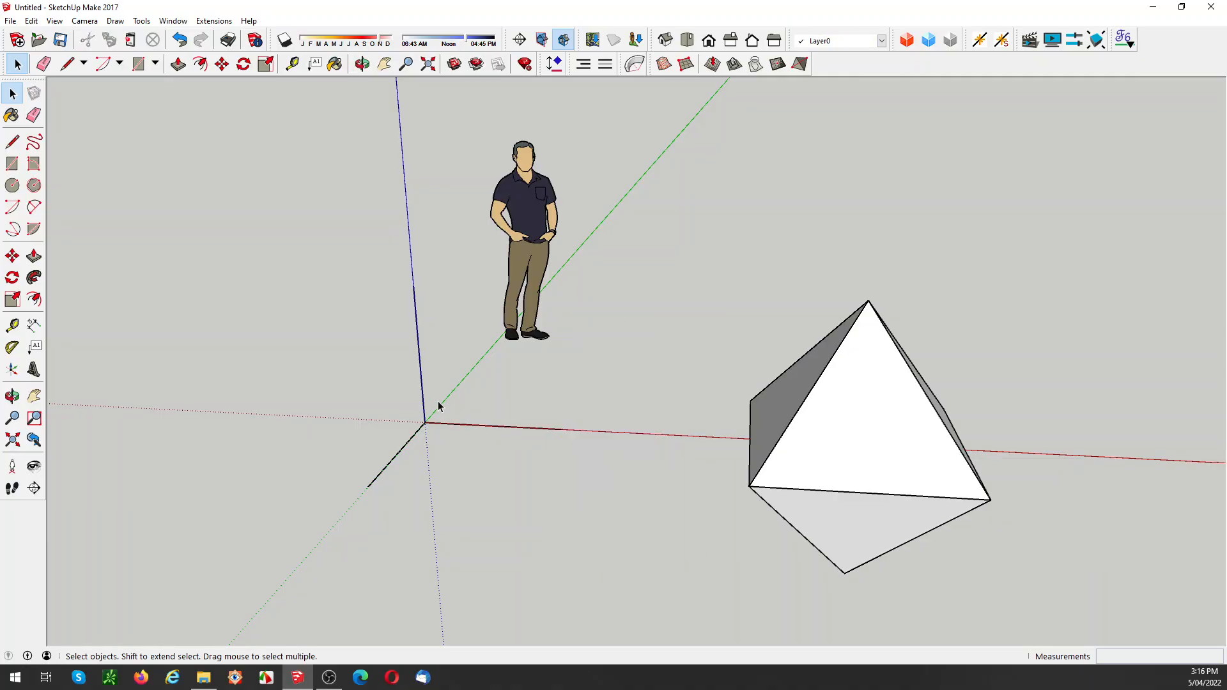
# Draw a triangle joining the free ends of the blue, green and red axis lines at the origin
pyautogui.press('l')
pyautogui.click(413, 285)
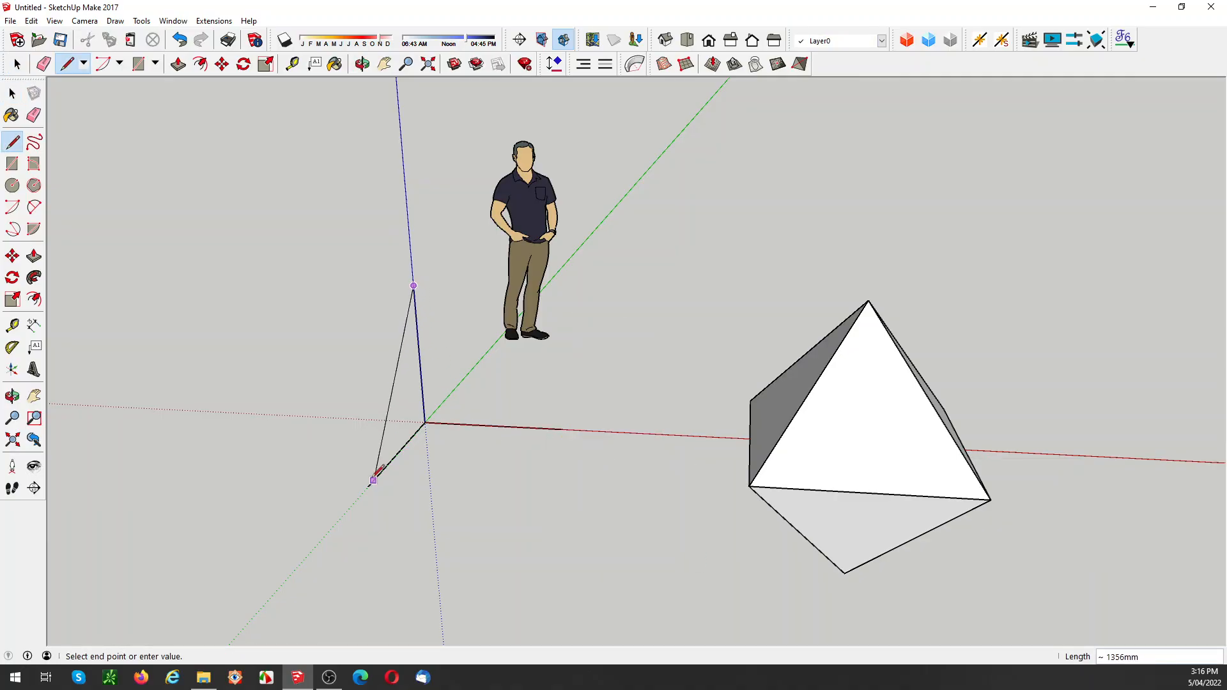
pyautogui.click(368, 486)
pyautogui.click(563, 429)
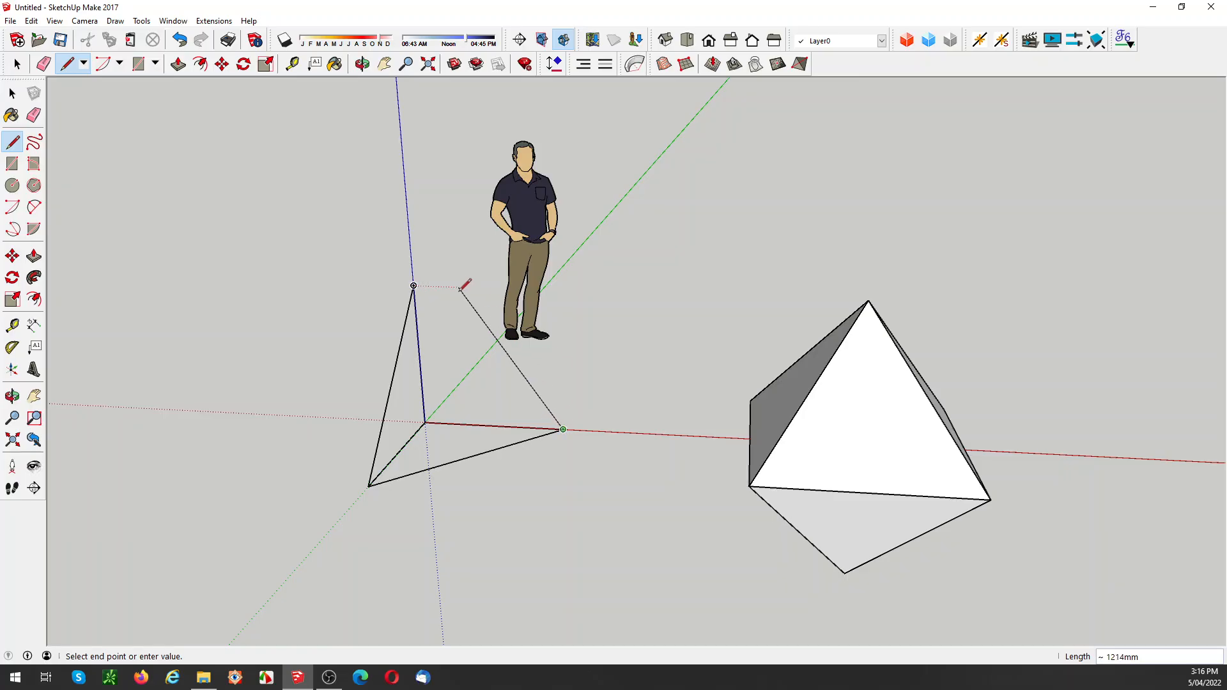
pyautogui.click(414, 287)
# Make the new triangle's face and edges at the origin a group
pyautogui.press('space')
pyautogui.click(446, 432)
pyautogui.rightClick(446, 429)
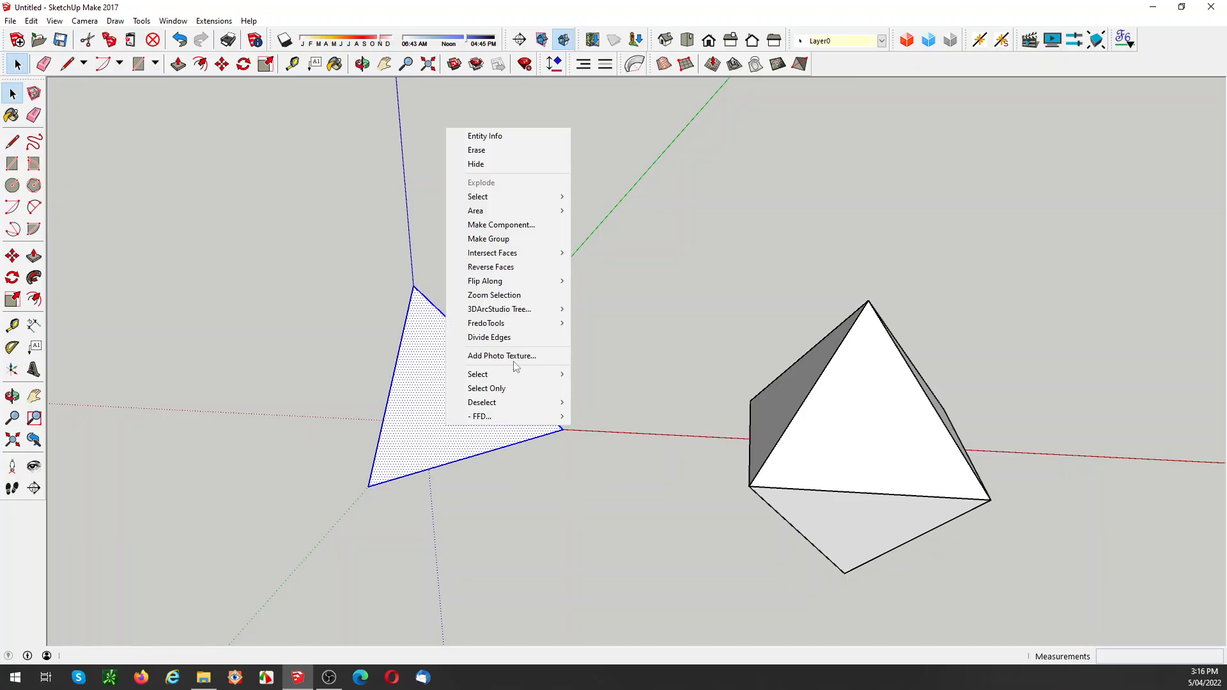
pyautogui.click(505, 238)
pyautogui.click(597, 547)
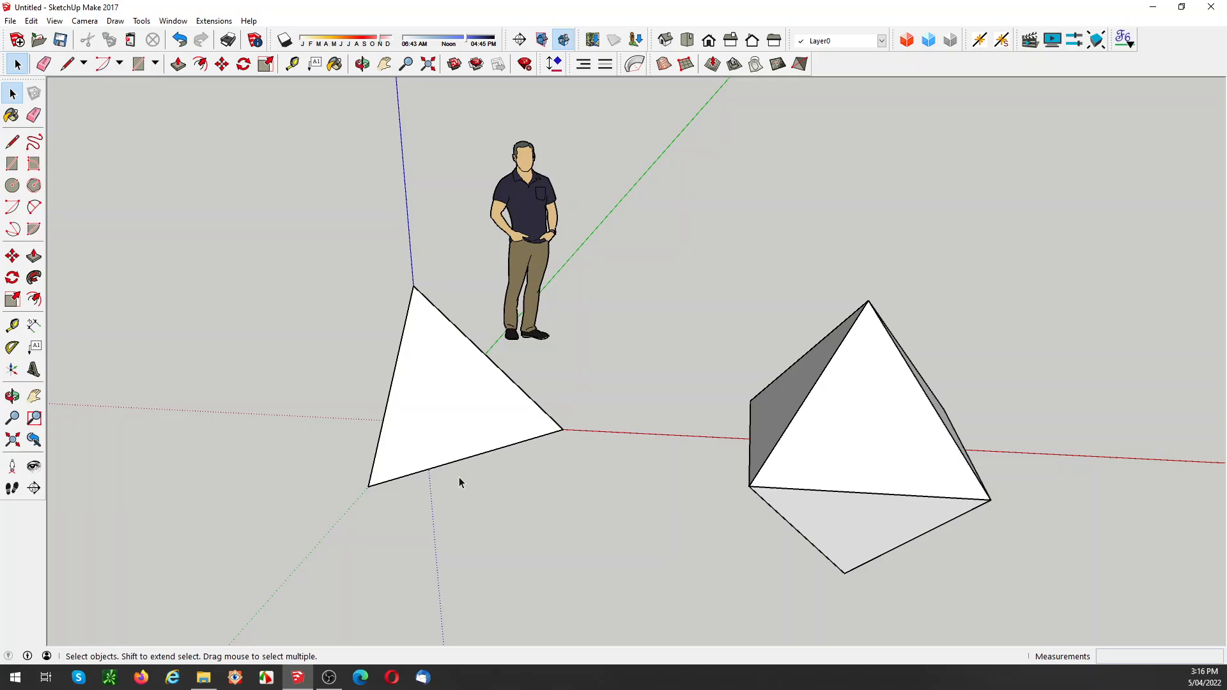
pyautogui.moveTo(496, 510); pyautogui.dragTo(461, 501, button='middle')
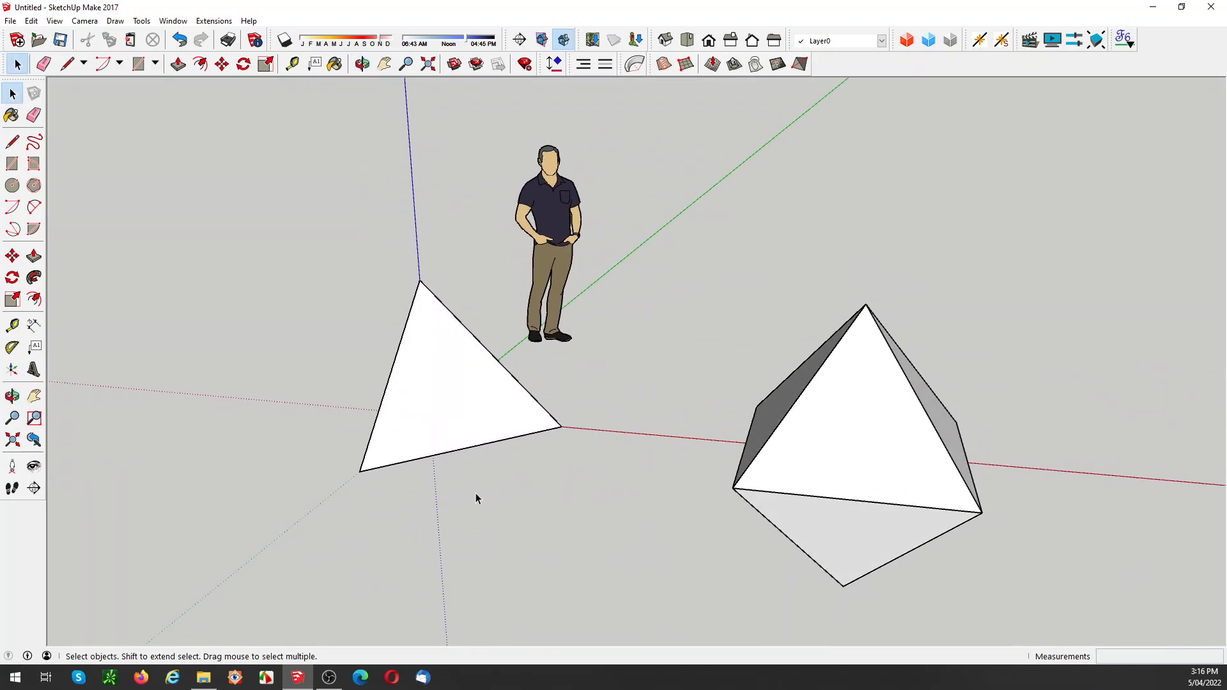